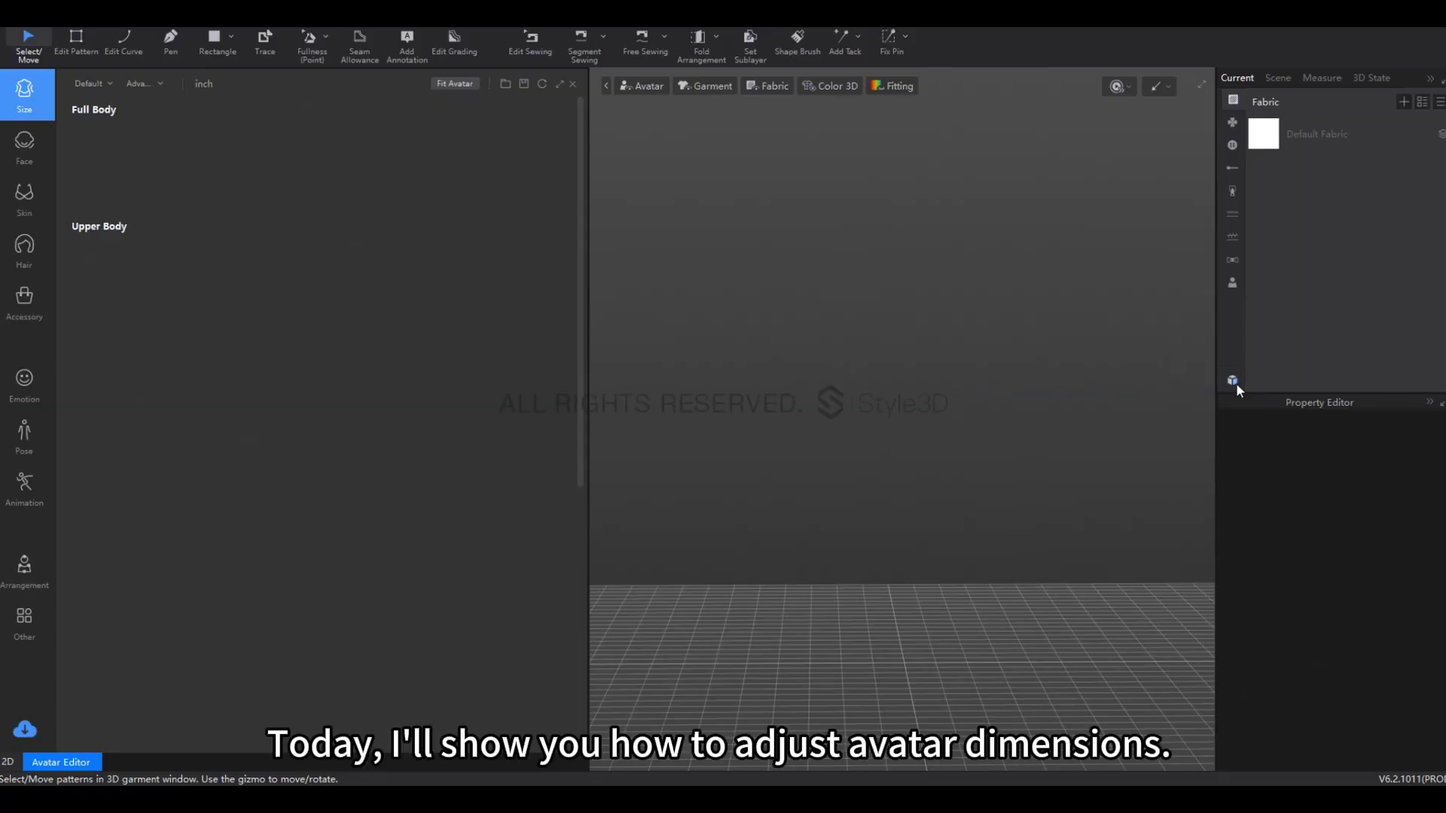
Load the EU_Female.savt avatar from the resource library and close the library
click(1233, 381)
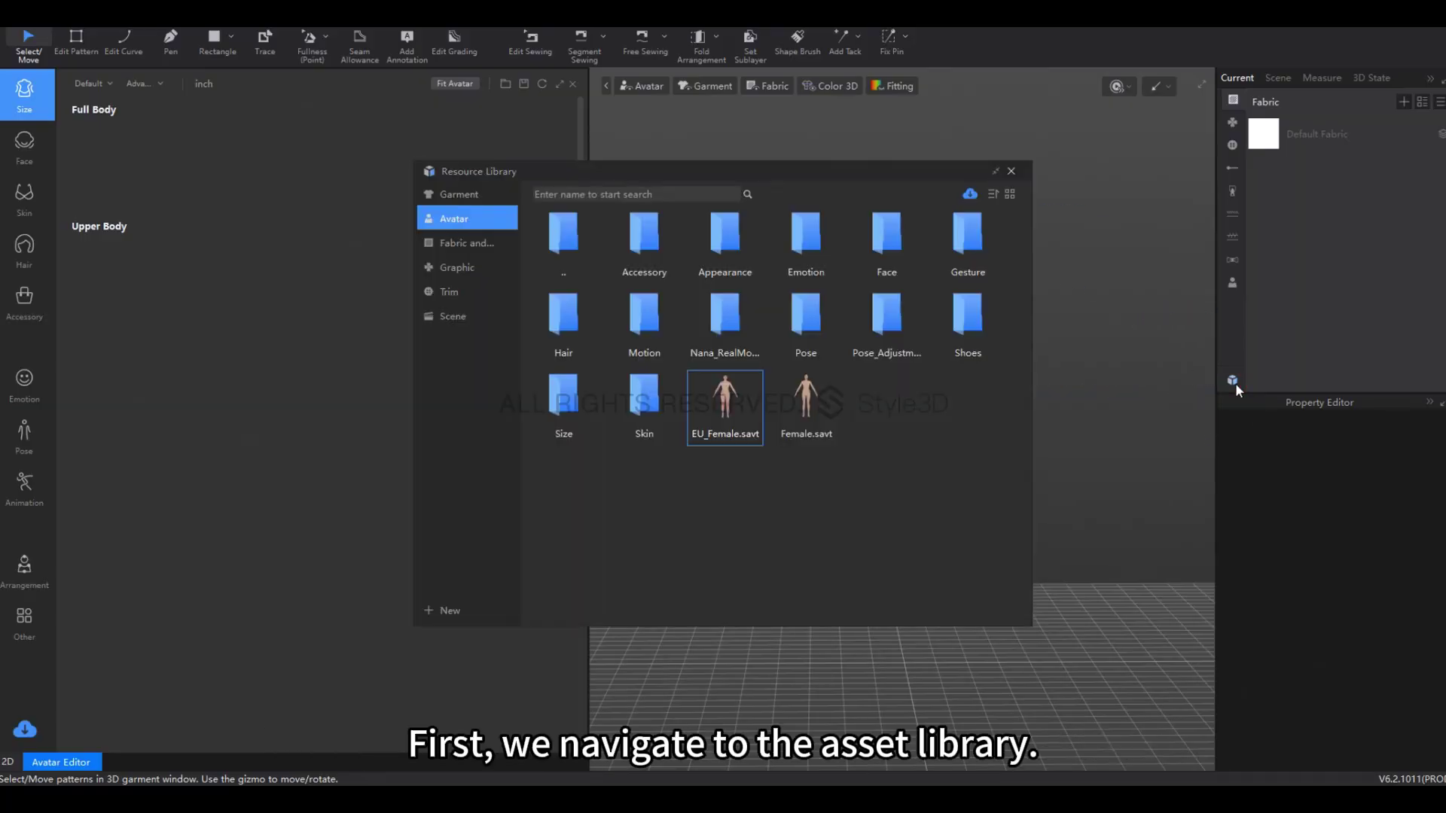
double_click(735, 412)
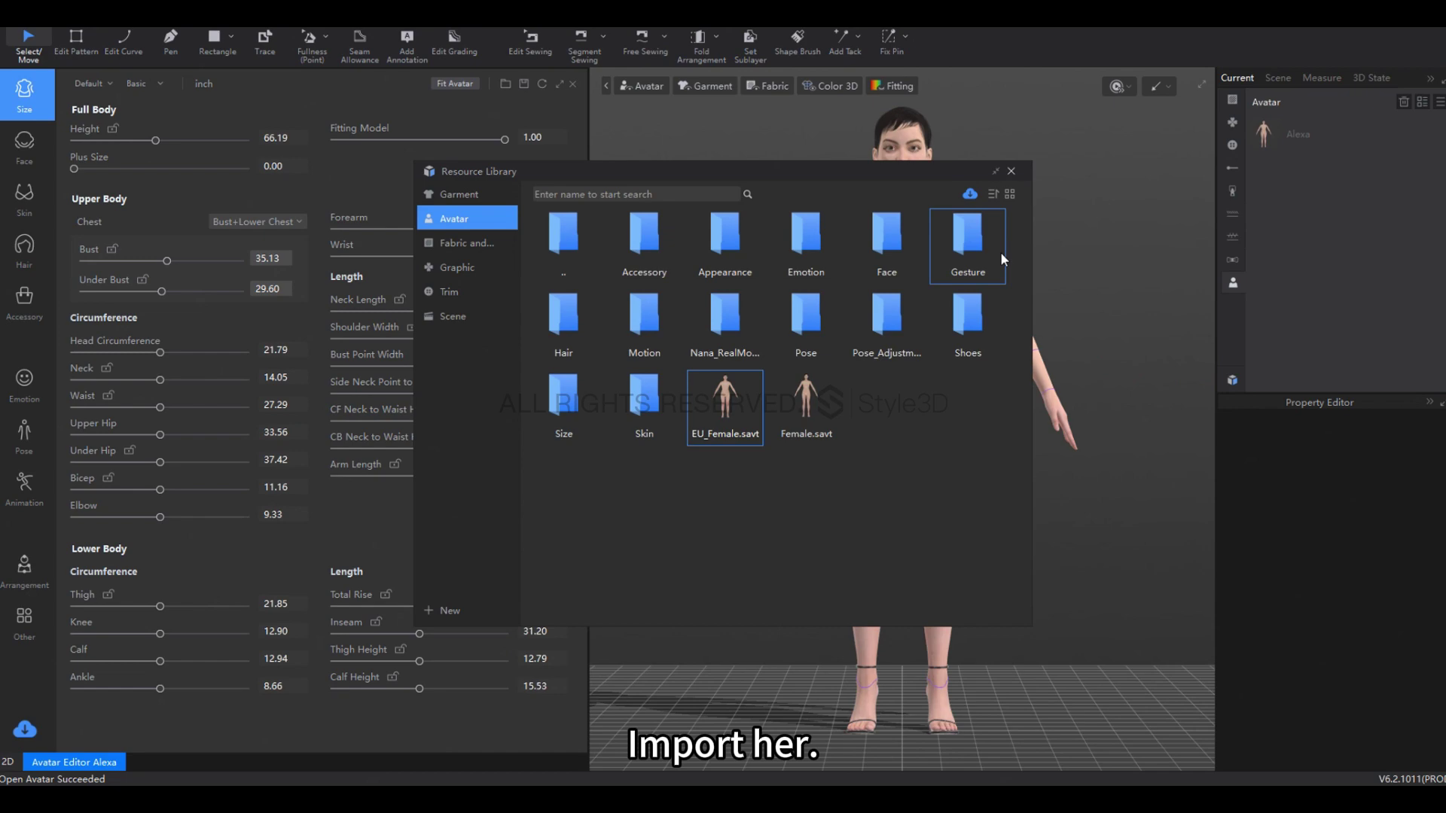
click(1010, 172)
mouse_move(1038, 237)
right_down()
mouse_move(946, 246)
mouse_move(1033, 247)
right_up()
drag(1445, 745, 780, 473)
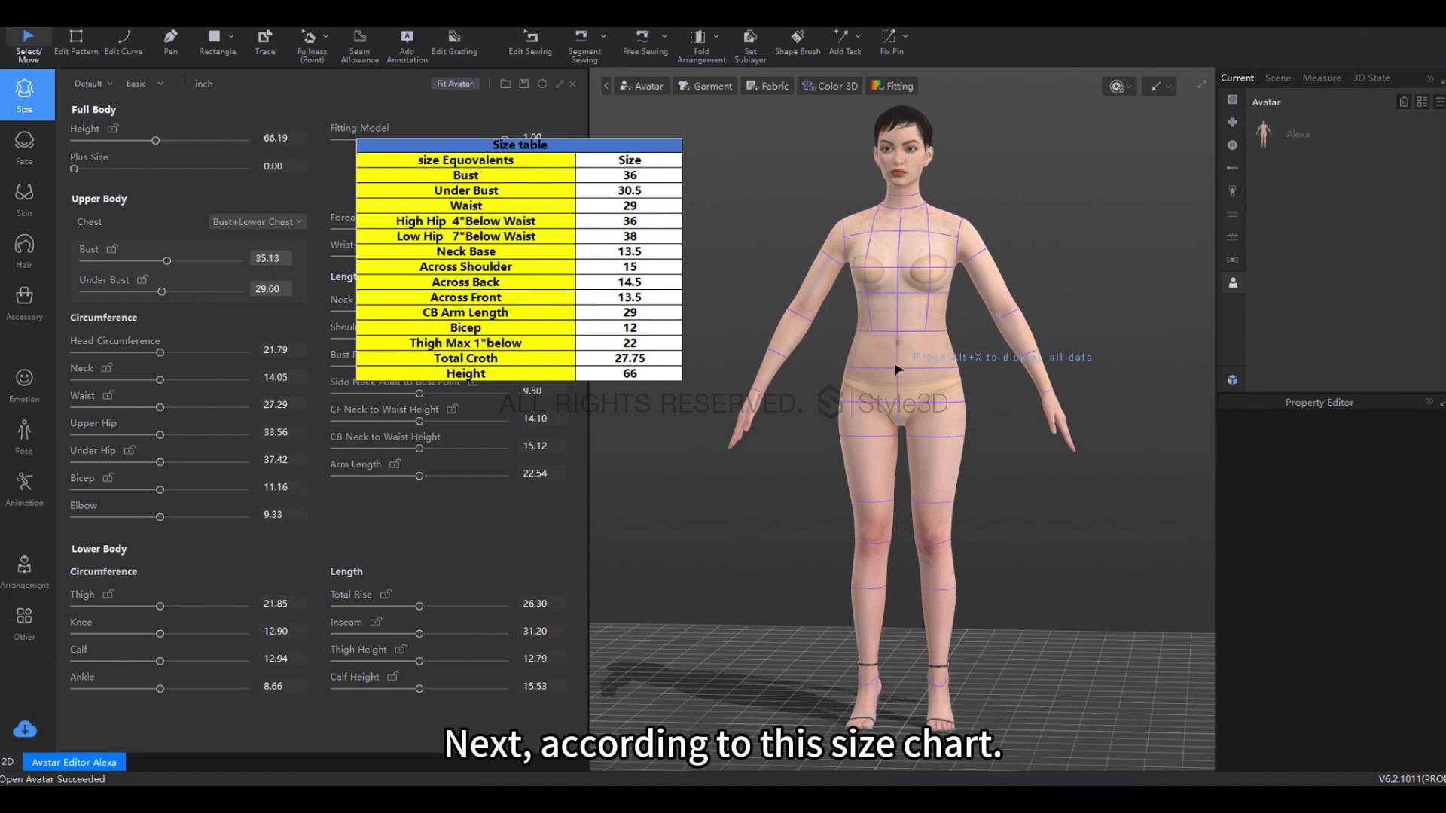
Use Height Difference to draw two measurement lines down from the avatar's waist, about 4 inches and about 7 inches long
scroll(888, 384, up, 5)
scroll(900, 400, up, 1)
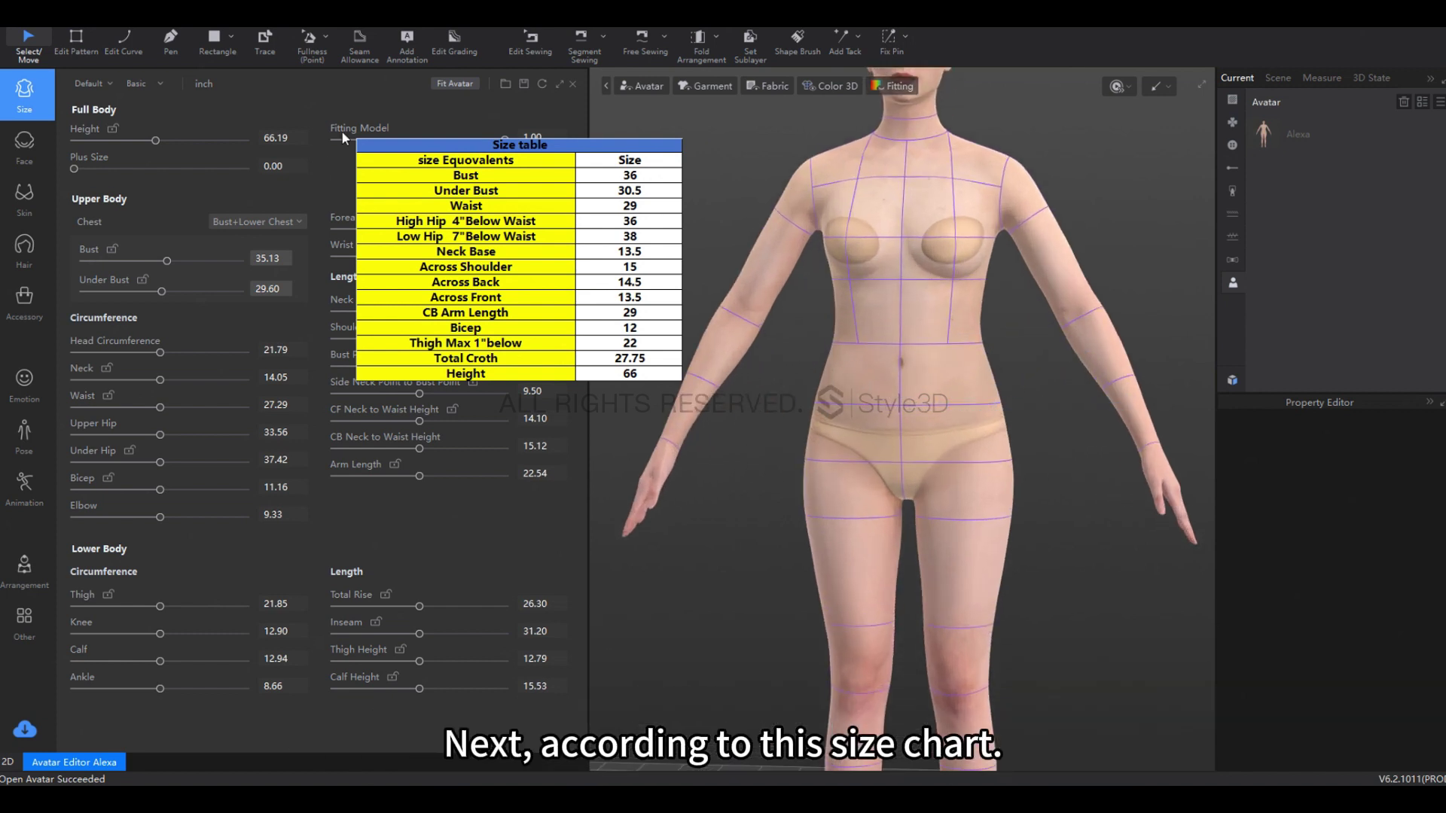
click(233, 28)
click(360, 44)
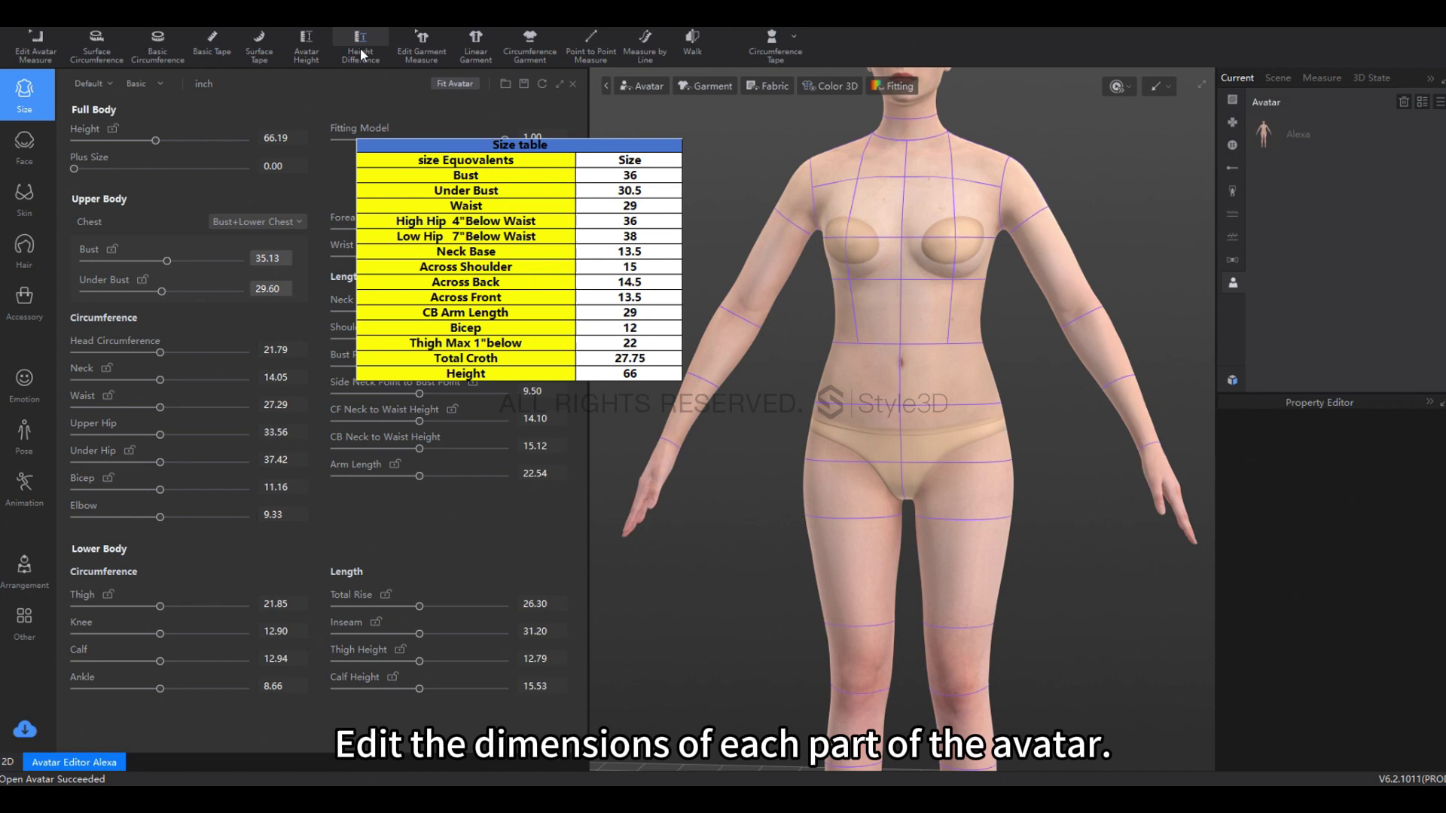
scroll(939, 366, up, 4)
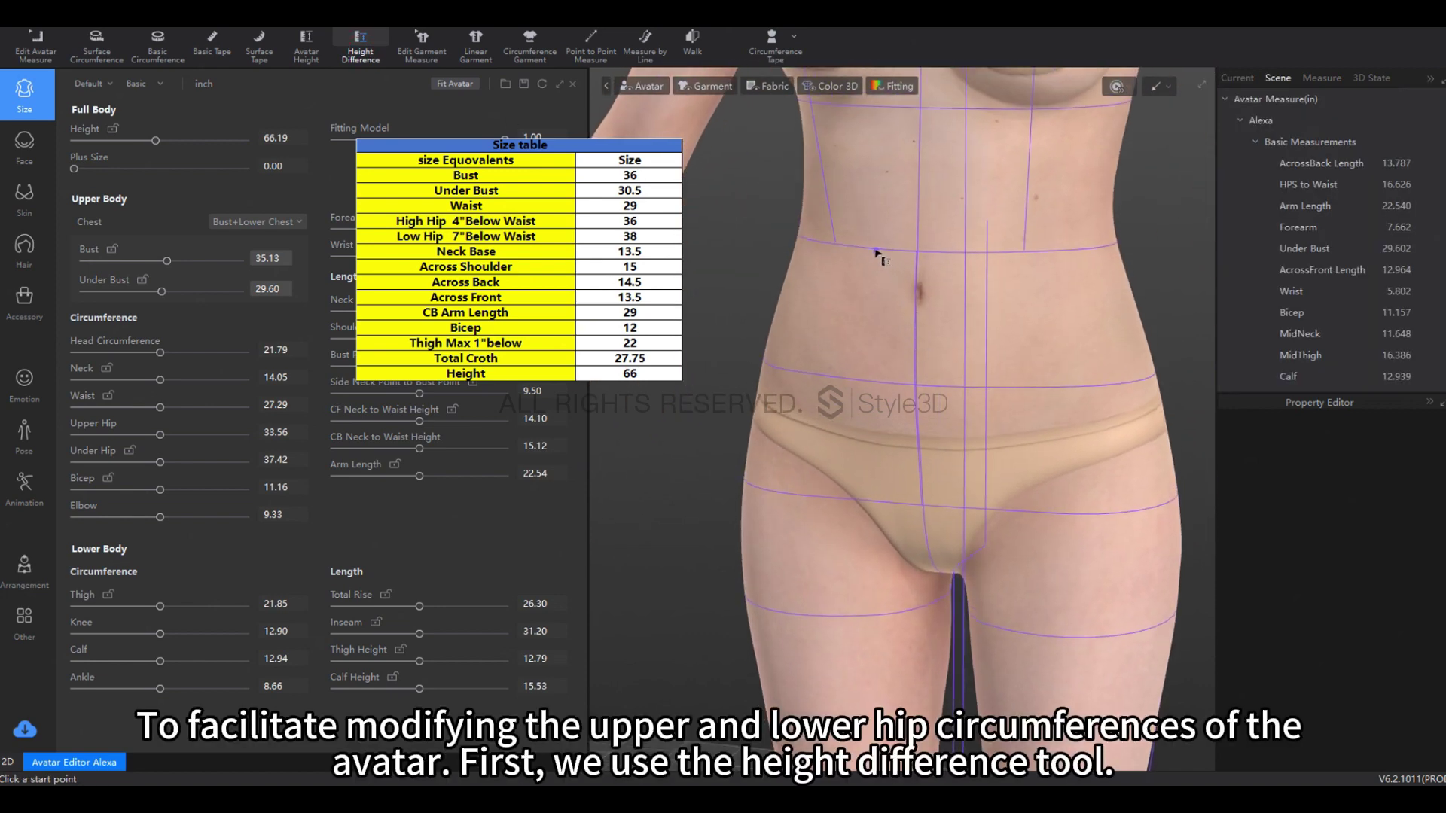
click(874, 249)
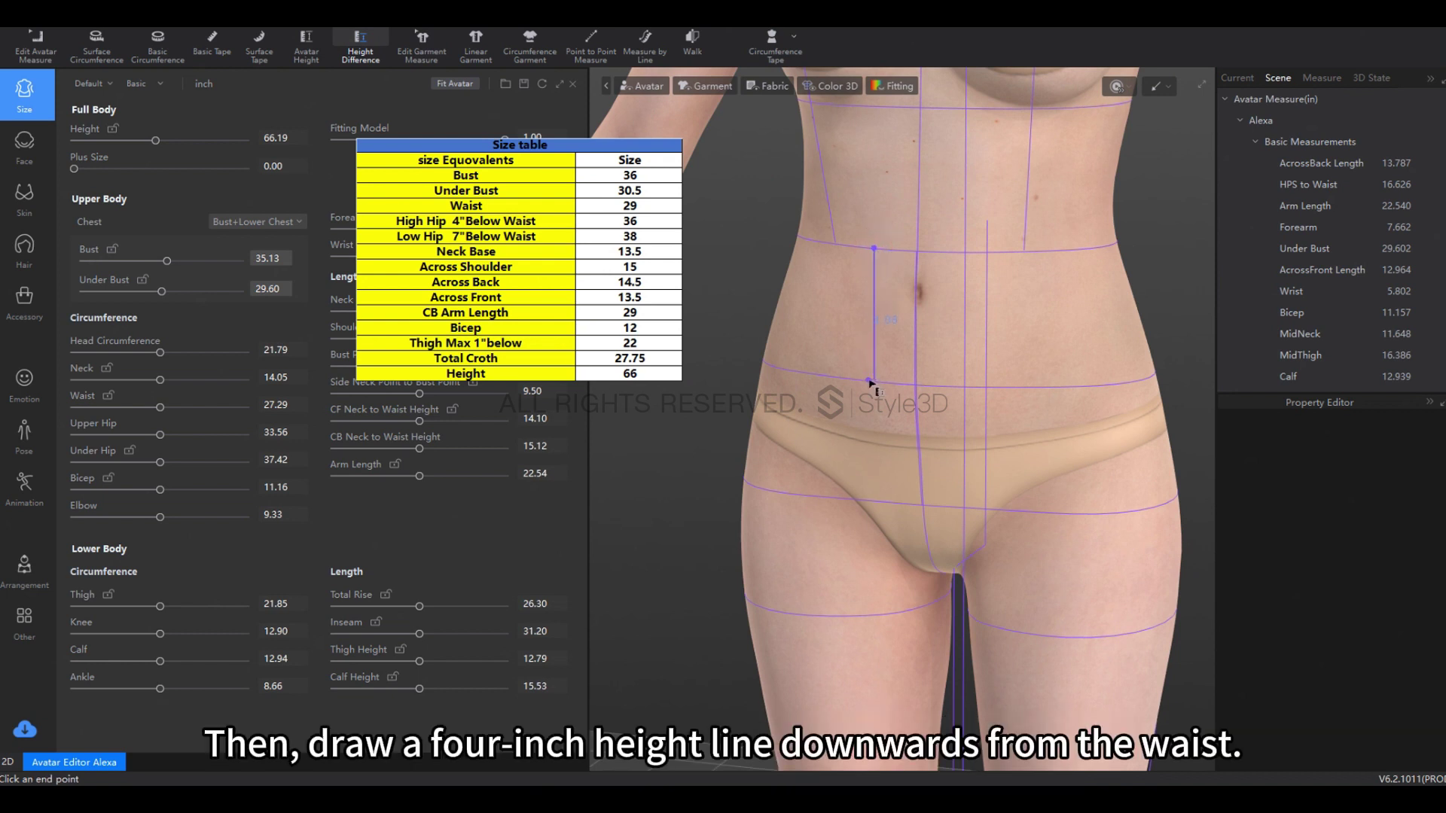
click(871, 381)
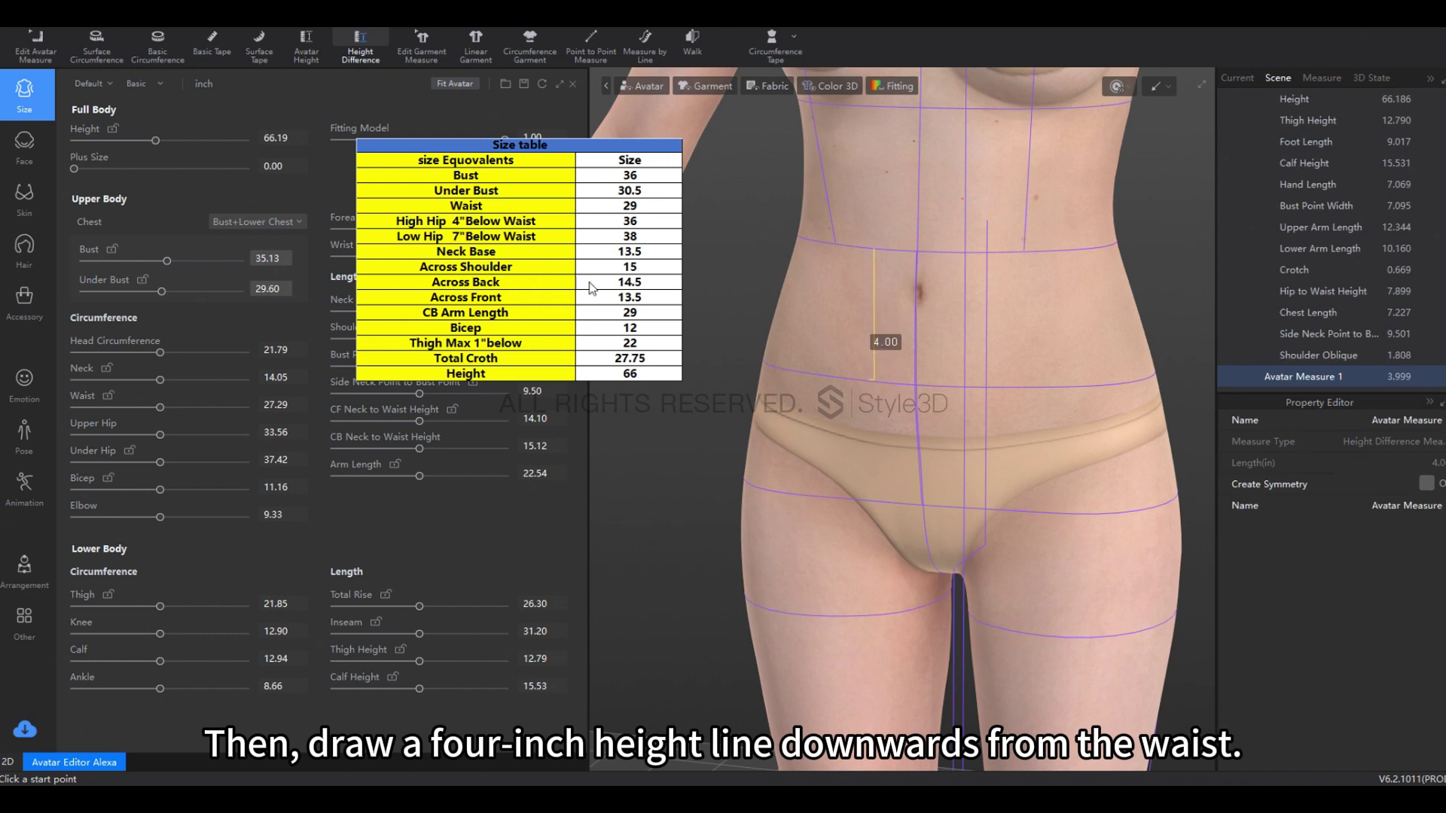
click(846, 245)
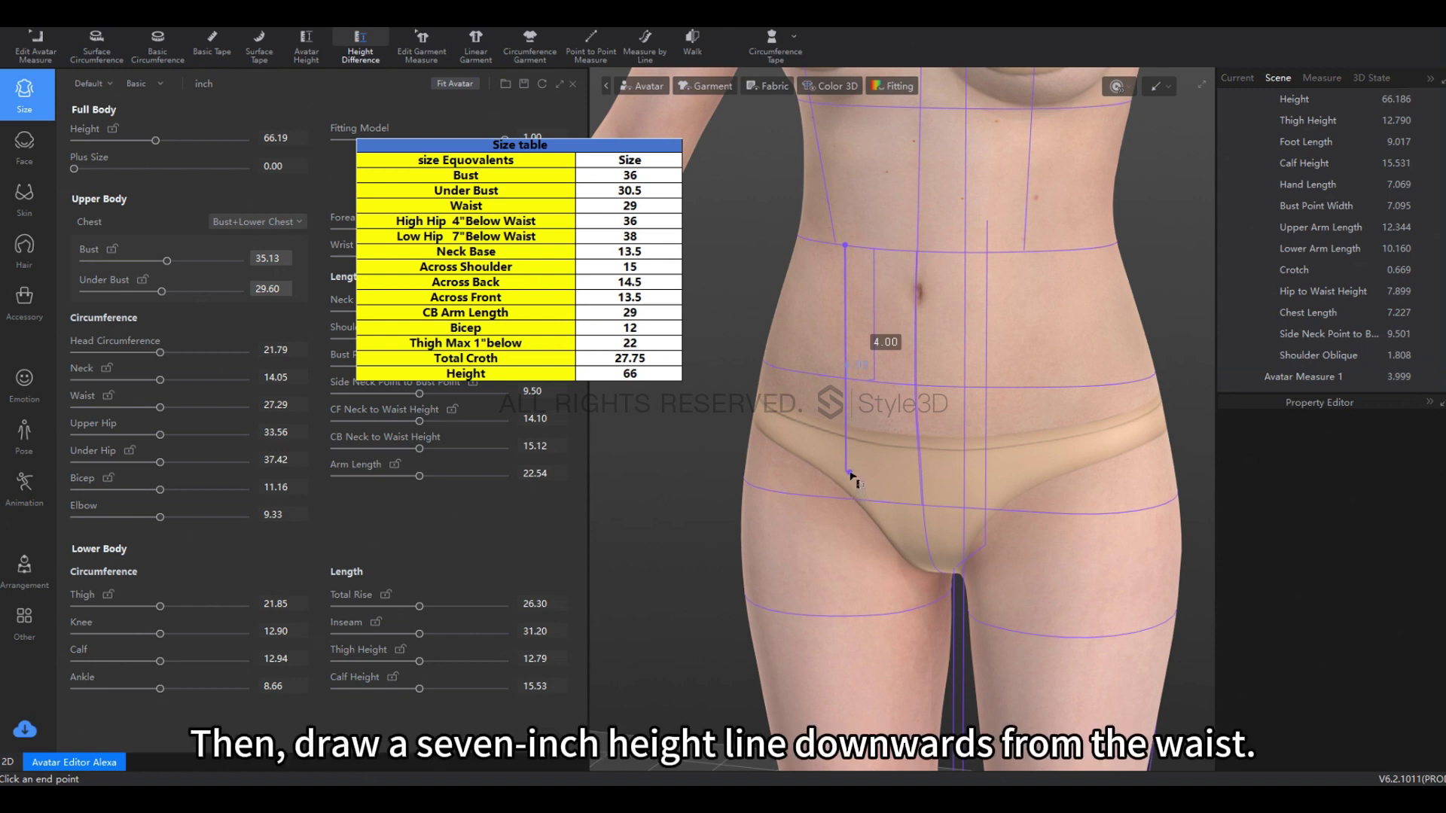
click(850, 474)
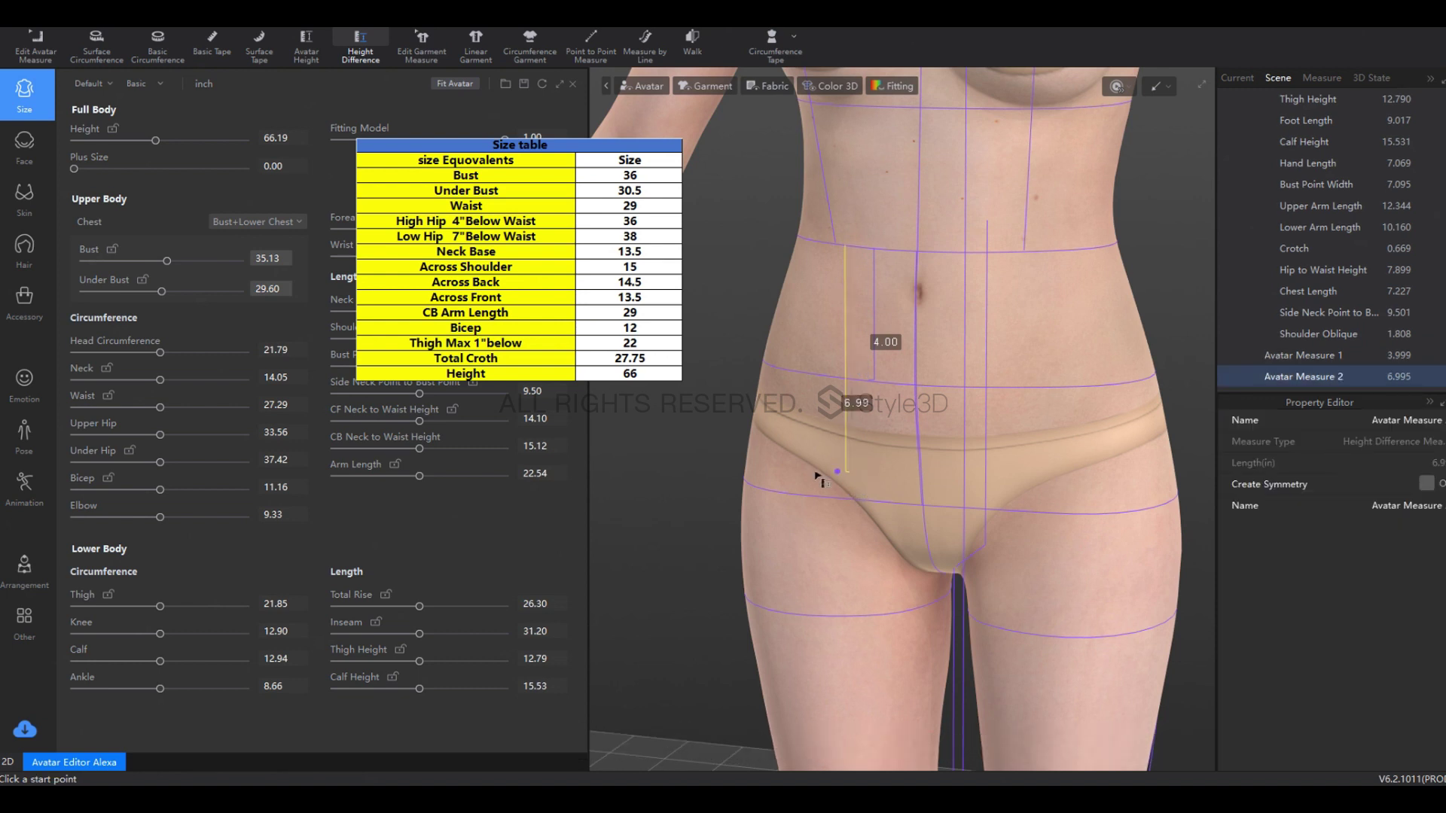
Measure the lower hip with Basic Circumference at the lower end of the 7-inch height line
click(145, 40)
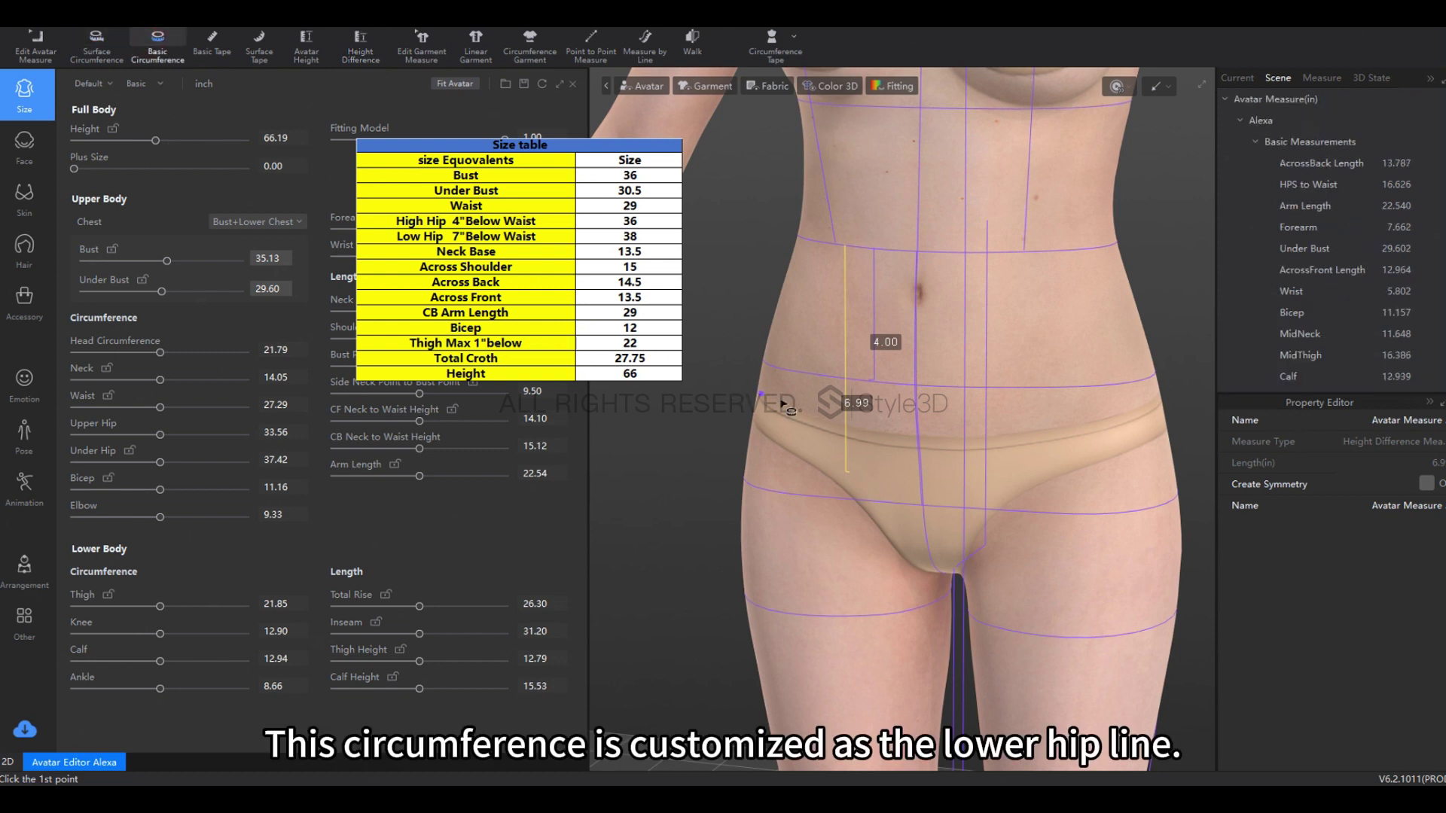
click(860, 464)
middle_drag(1118, 482, 1072, 477)
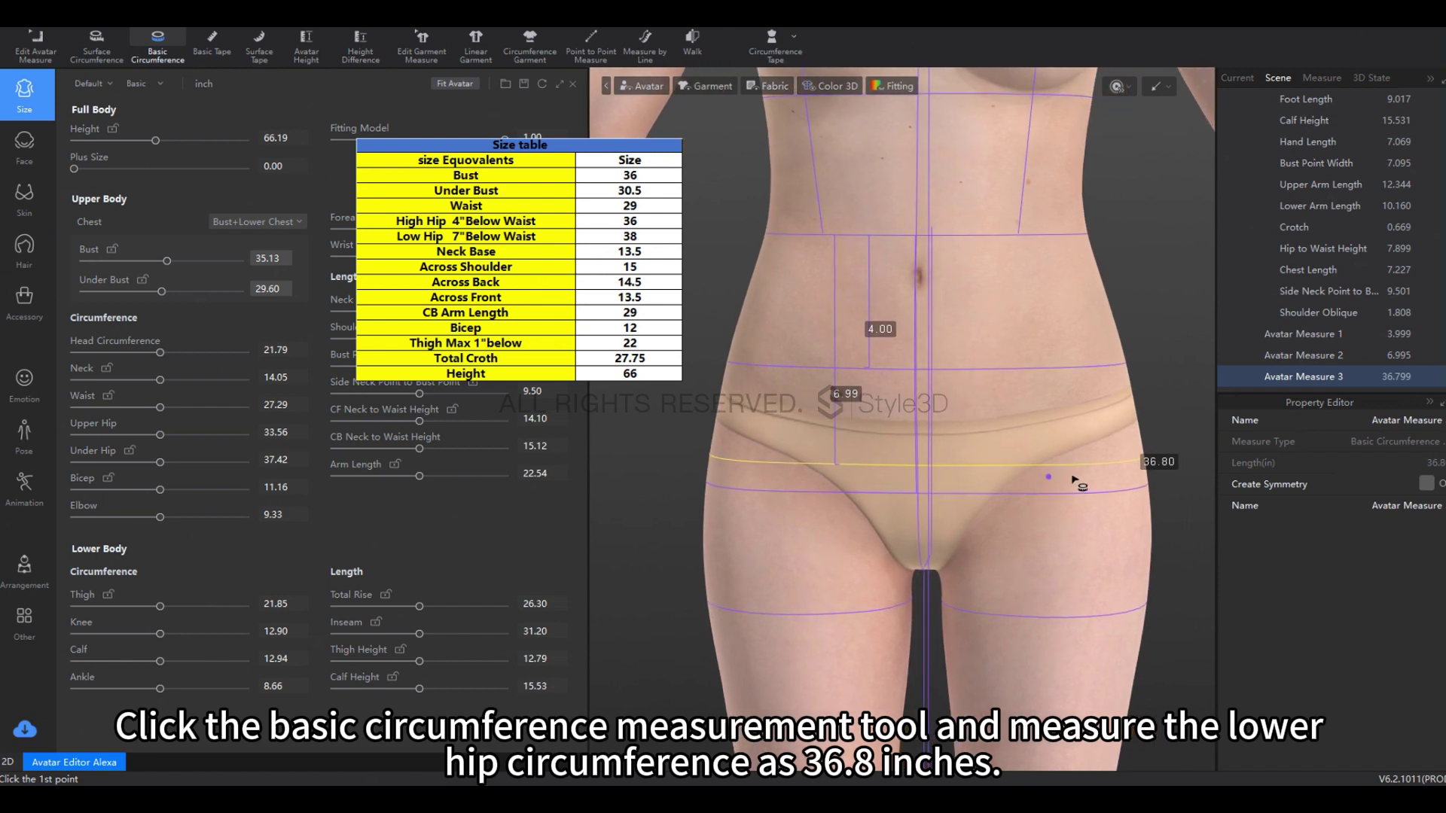
scroll(1046, 477, down, 1)
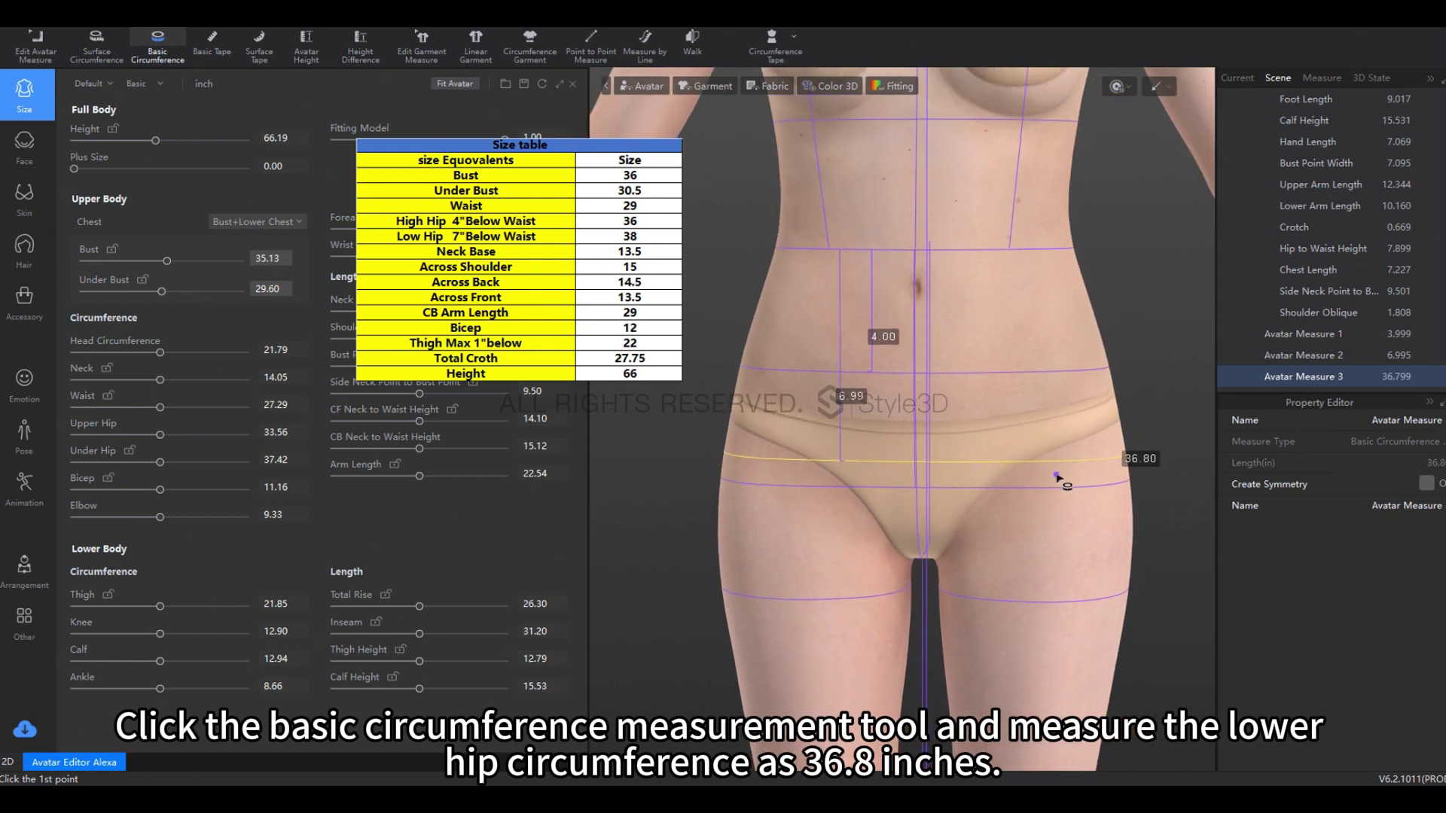
scroll(1054, 479, down, 1)
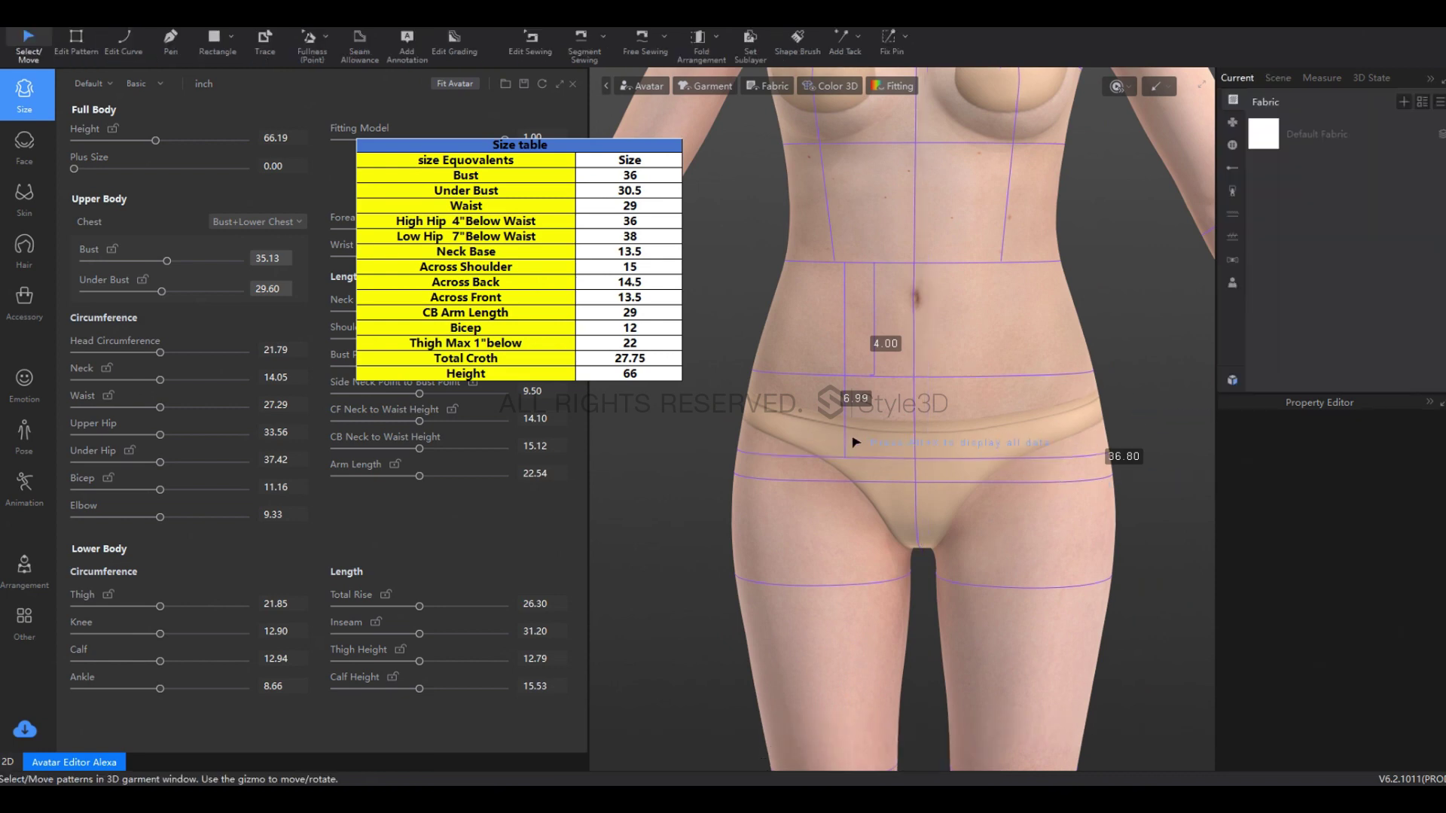
Check the height difference between the crotch and the thigh circumference line, without keeping the measurement
middle_drag(853, 440, 830, 297)
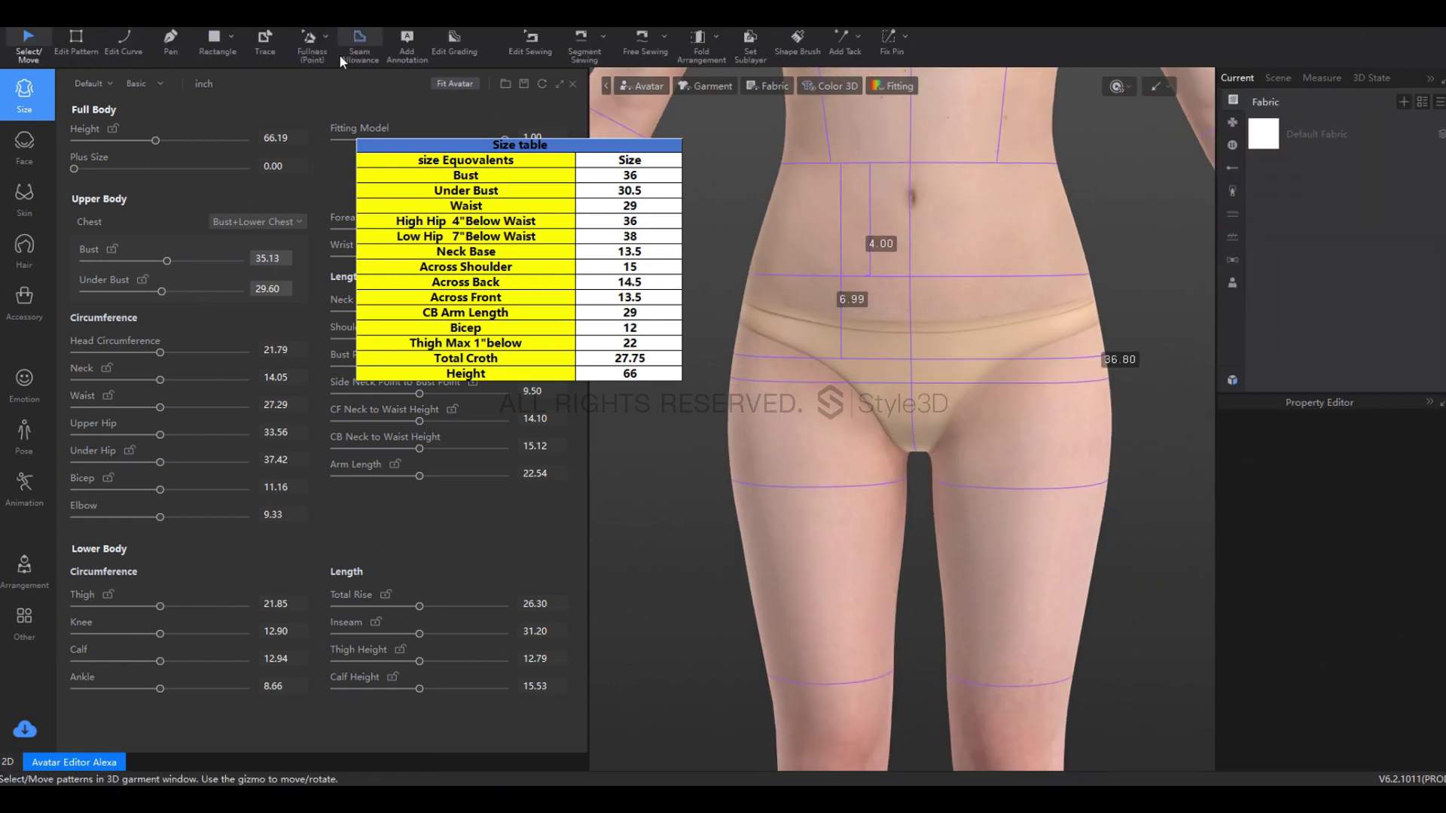
click(332, 18)
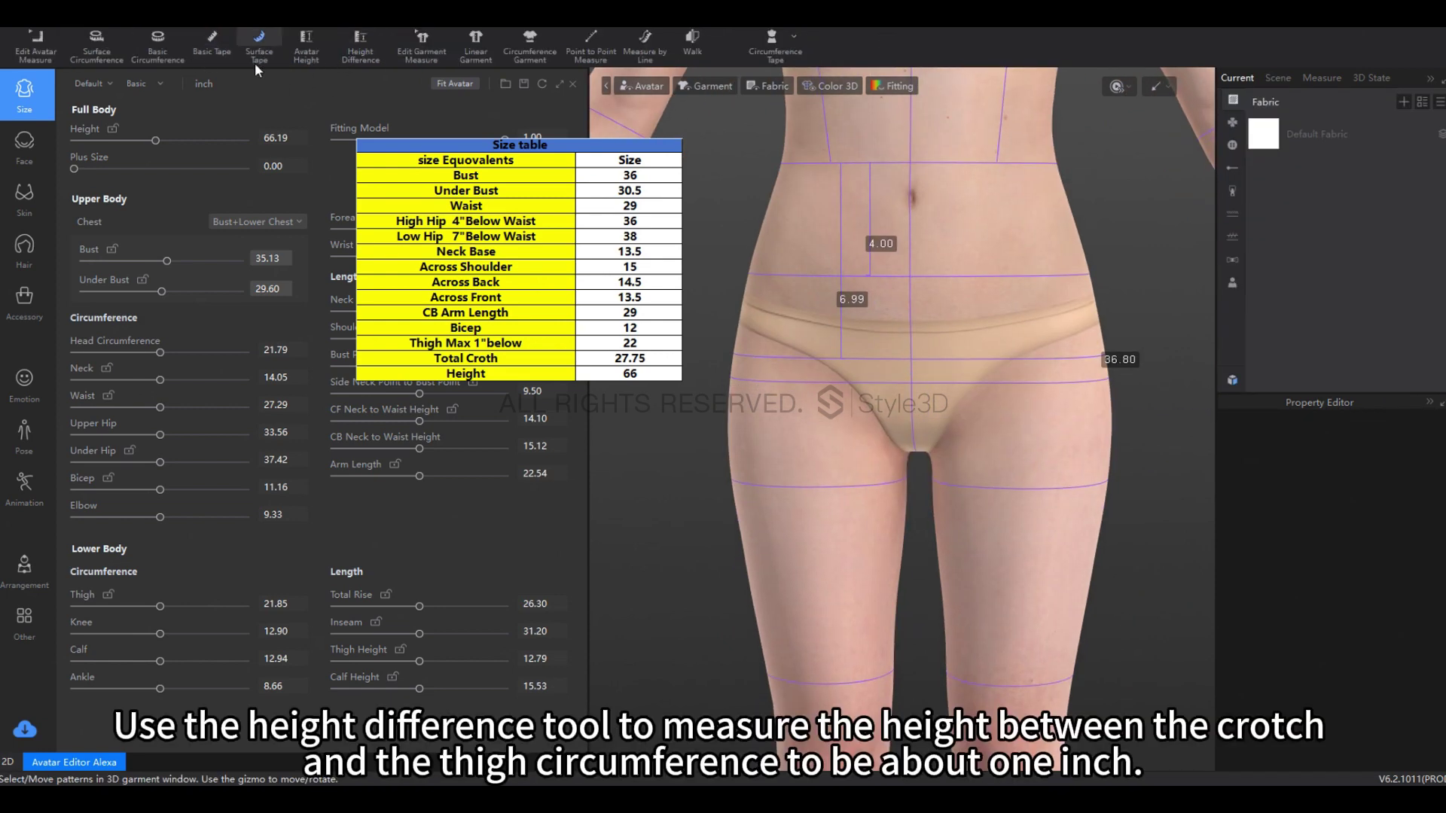
click(346, 44)
scroll(904, 467, up, 5)
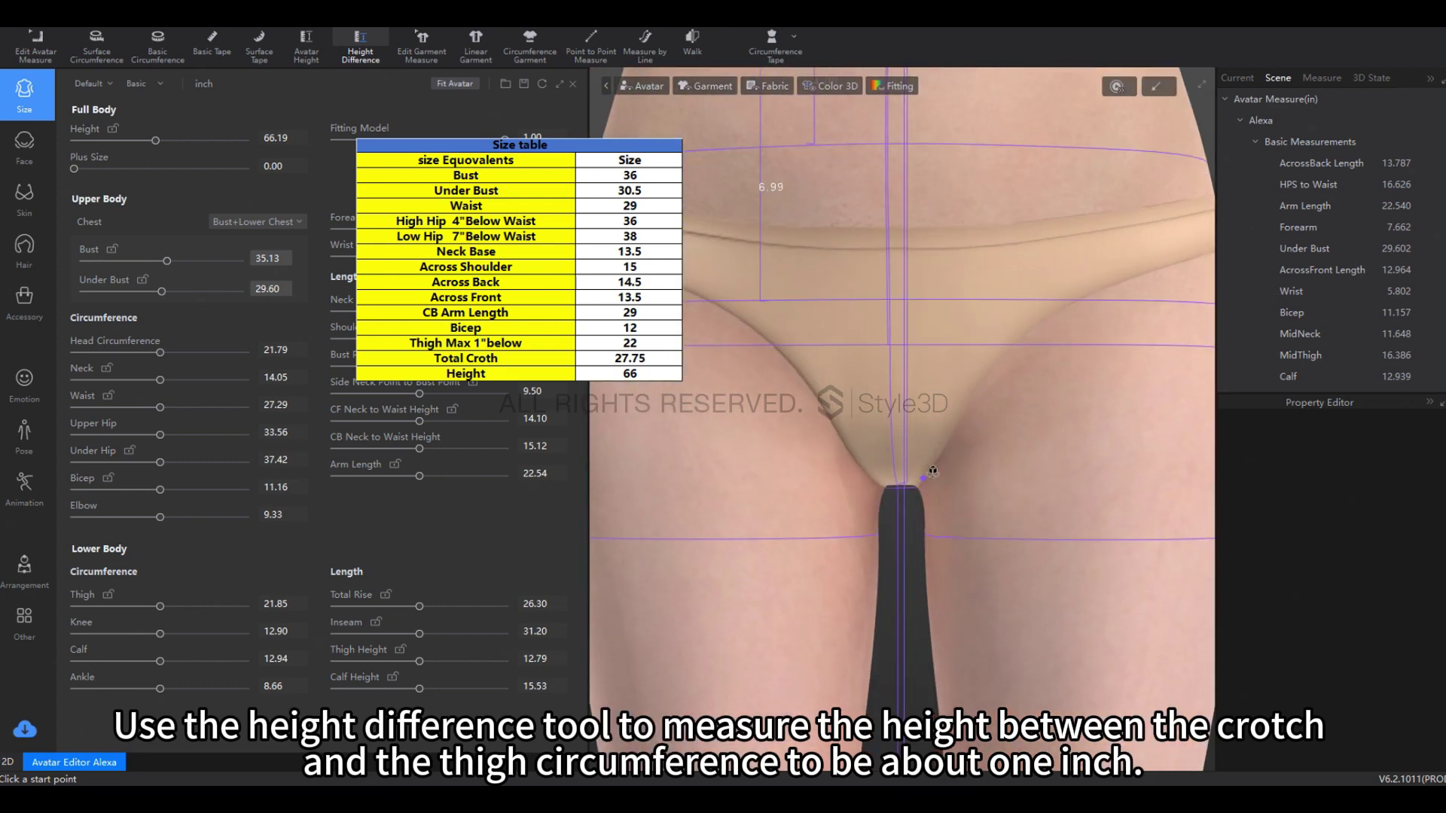
click(897, 489)
scroll(911, 520, down, 2)
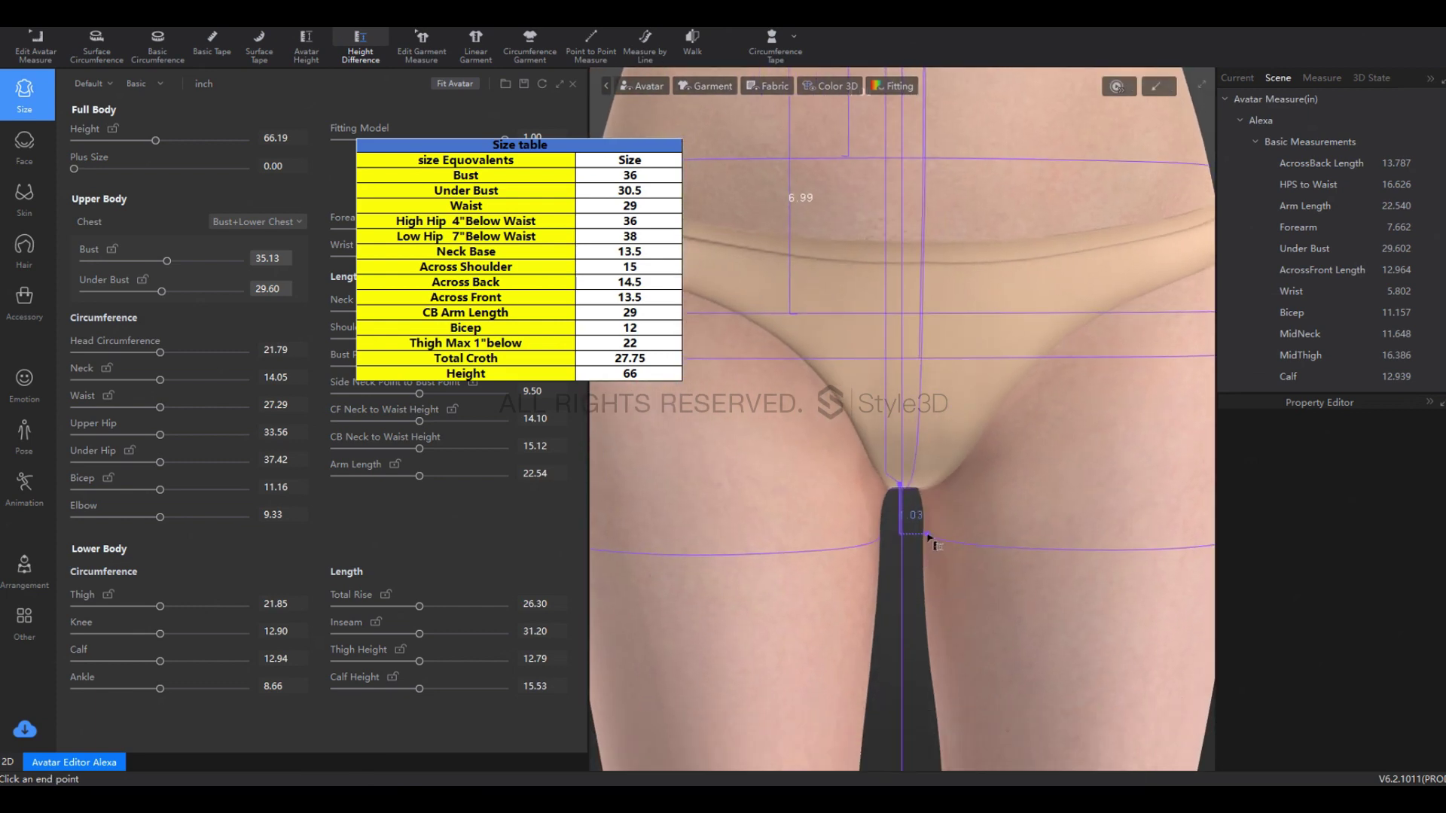
right_drag(928, 537, 910, 549)
key(Escape)
scroll(897, 532, down, 3)
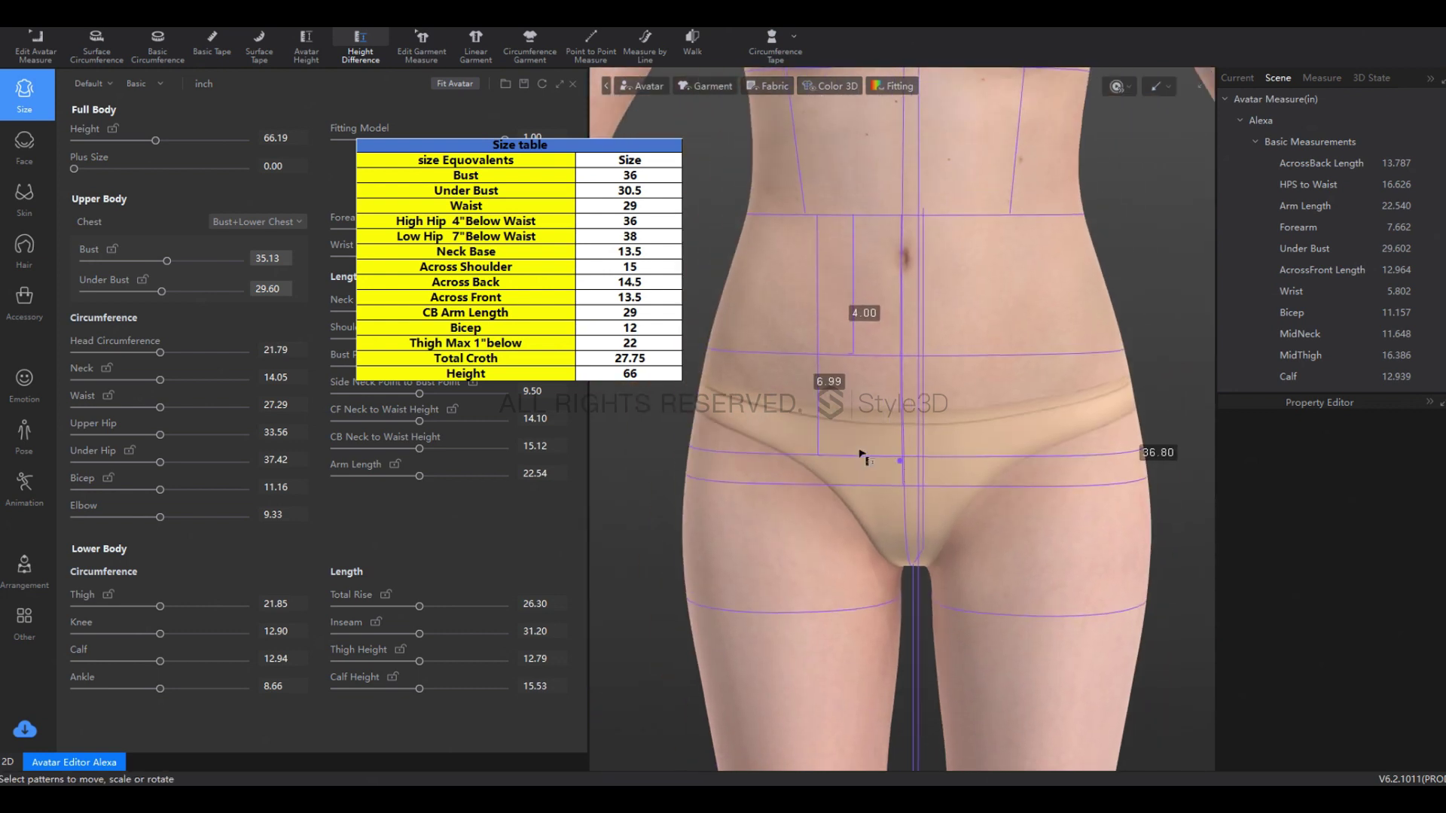
Delete the 4-inch height difference line below the waist
click(49, 51)
click(818, 313)
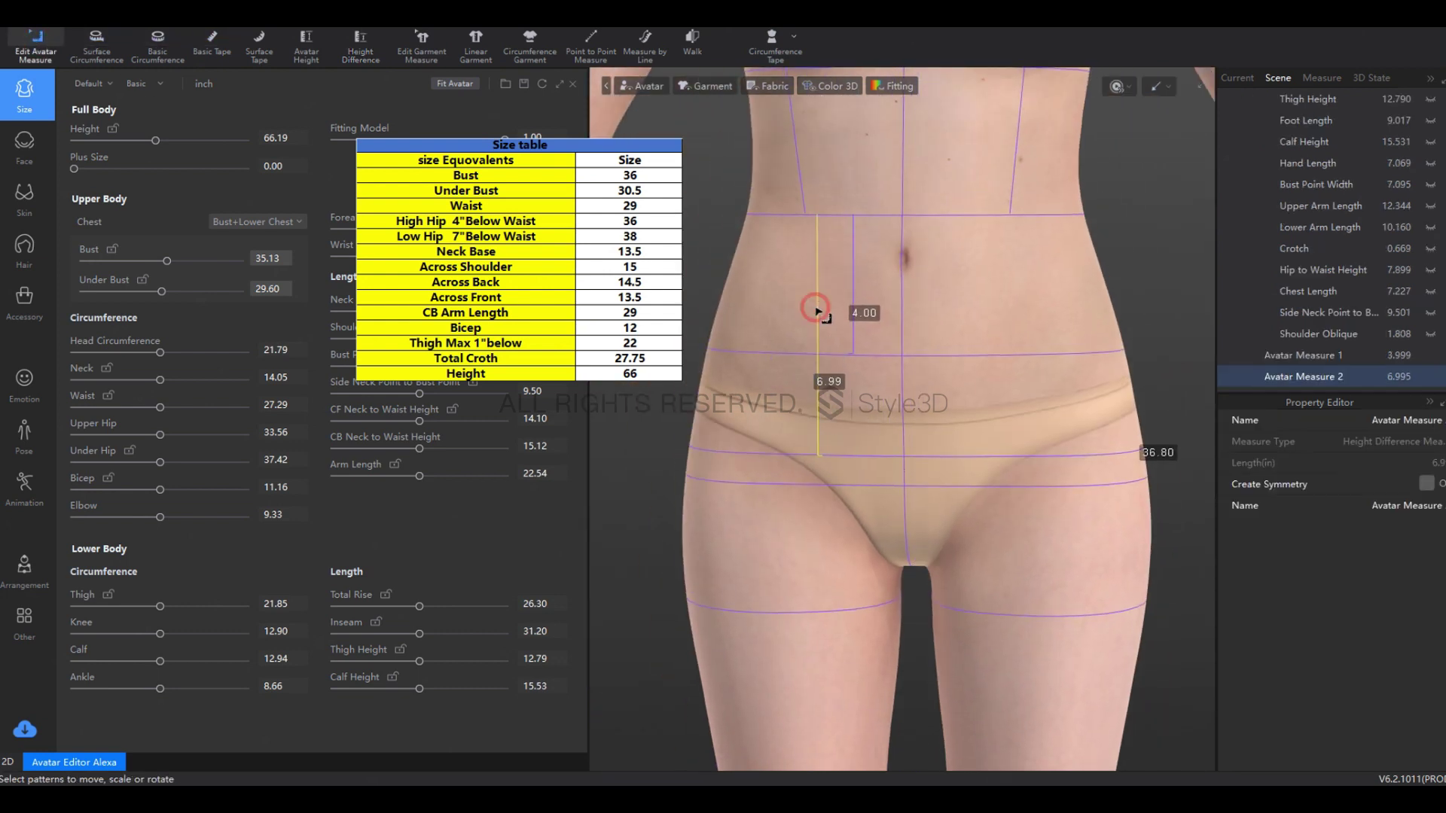
right_drag(817, 313, 851, 360)
click(820, 303)
right_drag(821, 302, 881, 369)
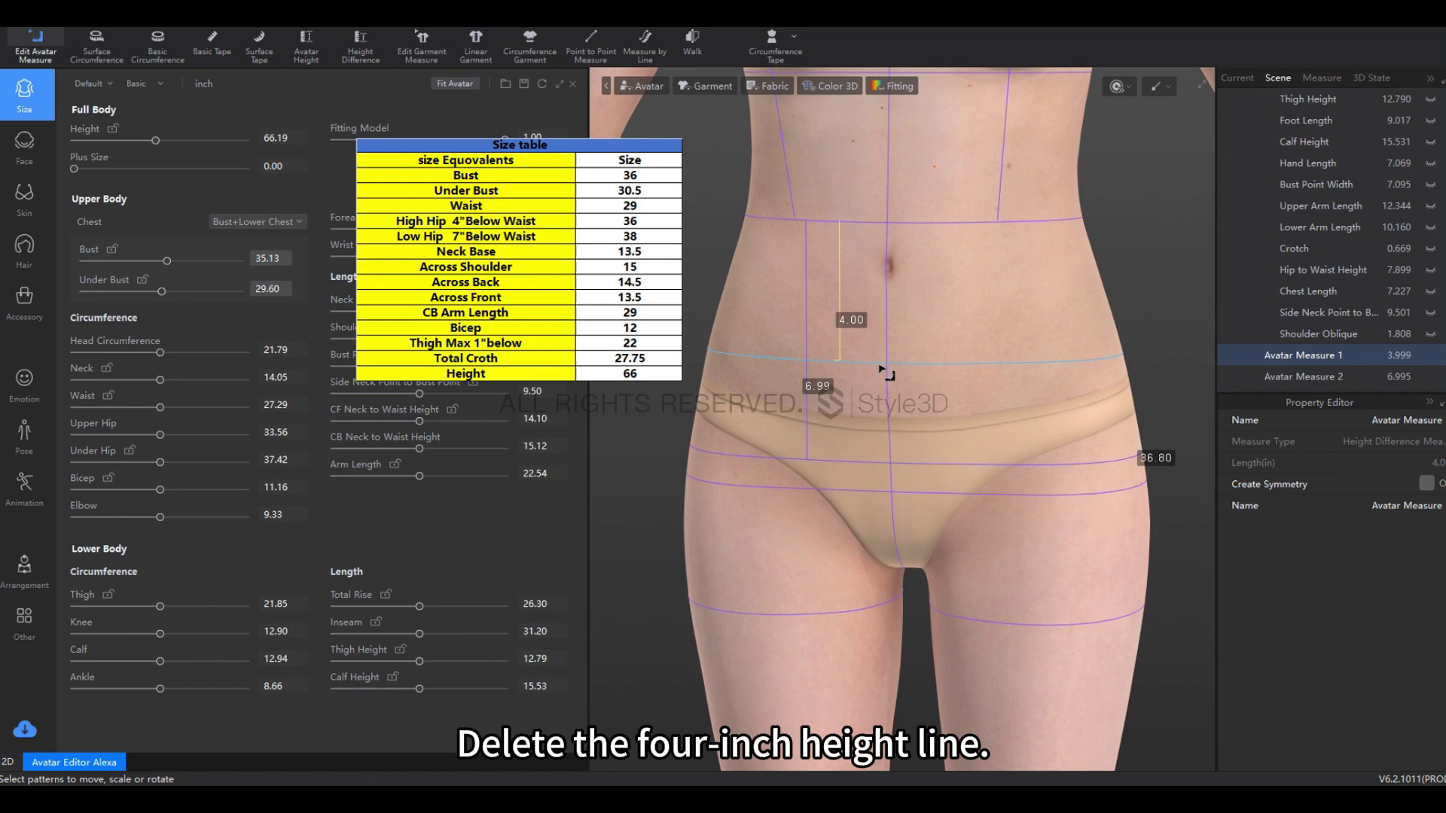
key(Delete)
scroll(936, 354, down, 2)
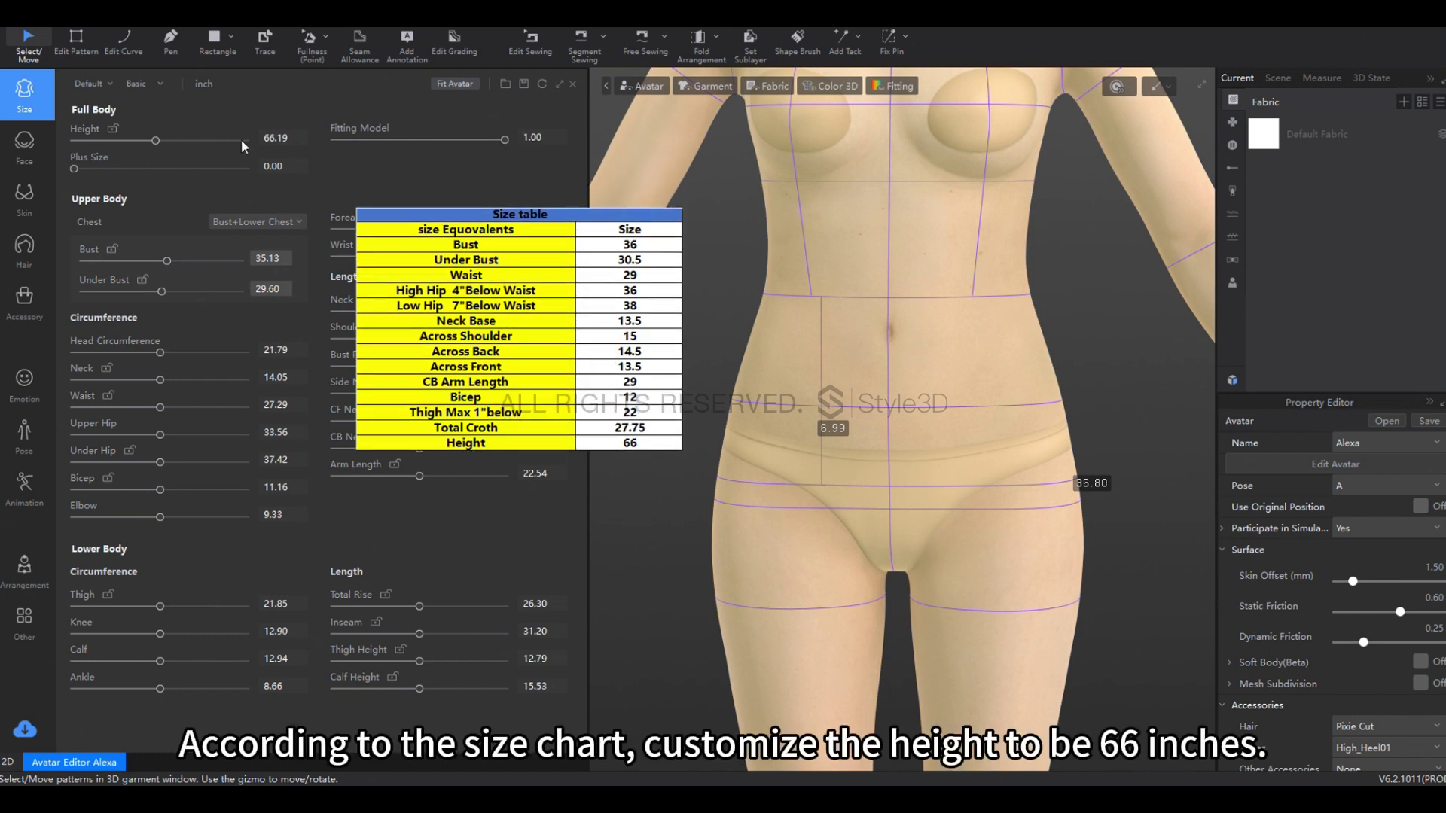
Set the avatar's height to 66 inches and lock it
double_click(272, 138)
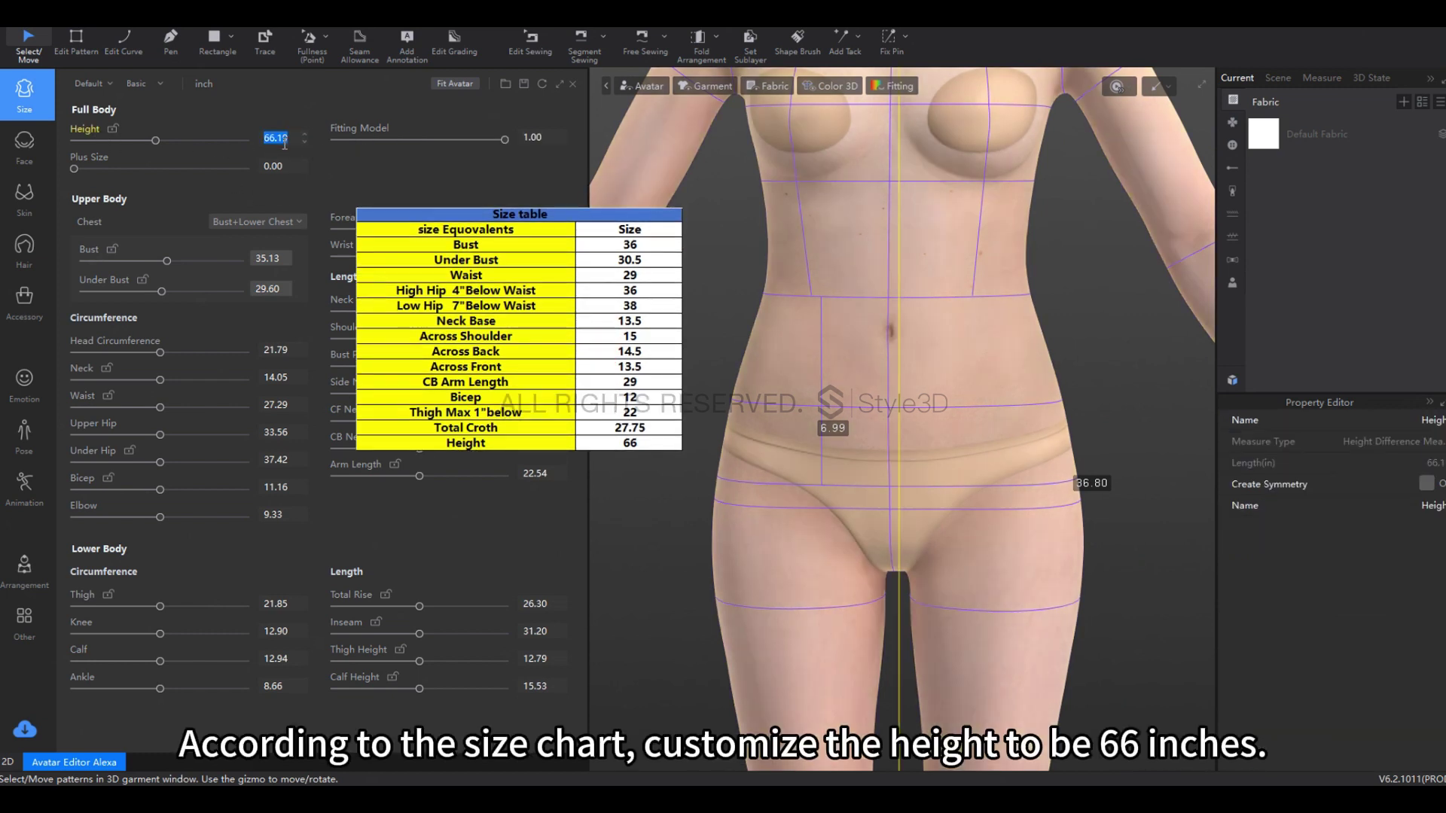
text(66)
key(Return)
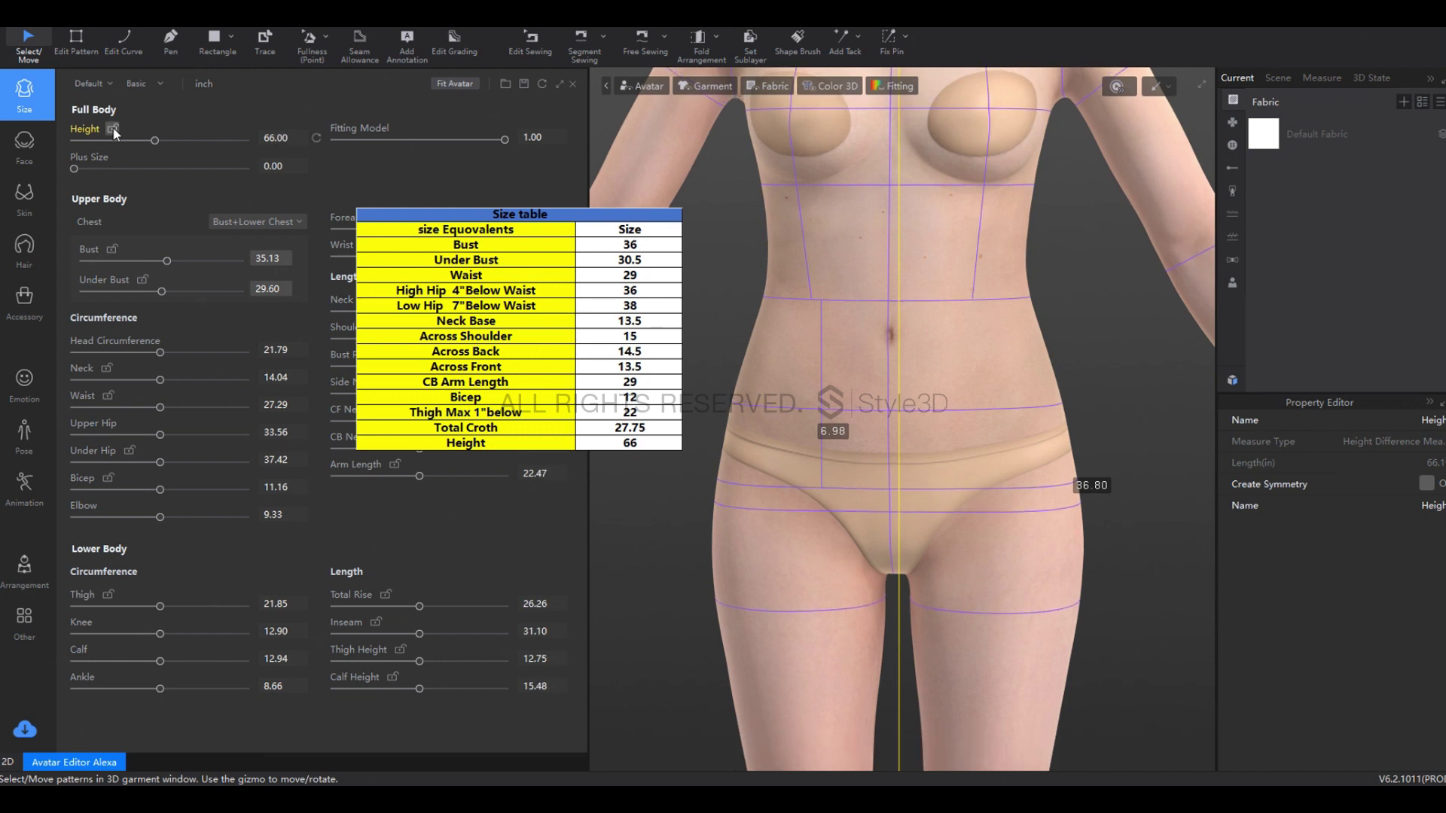
click(113, 129)
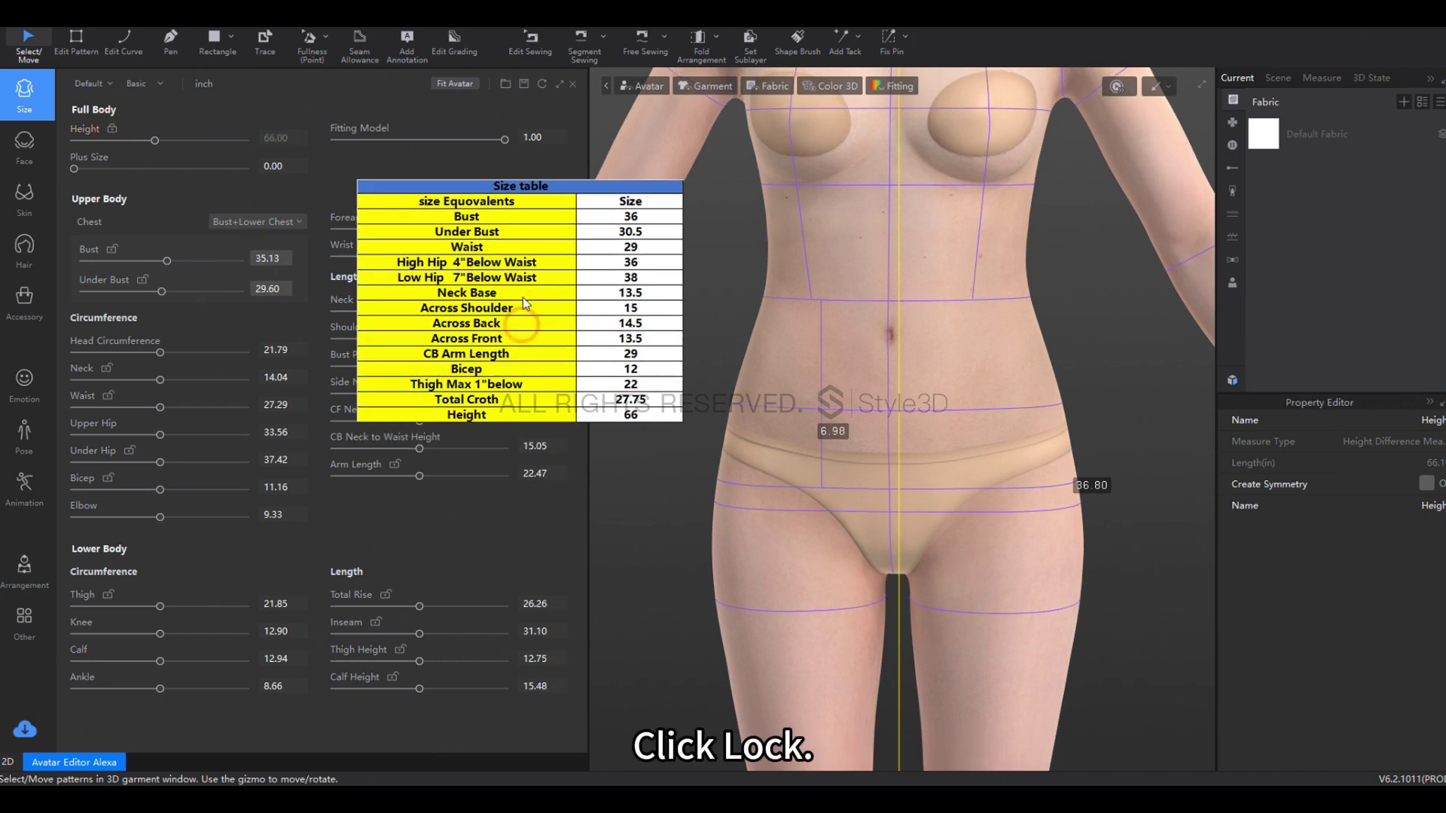
Set the bust circumference to 36 inches and lock it
middle_drag(731, 336, 785, 534)
scroll(746, 473, down, 2)
click(786, 536)
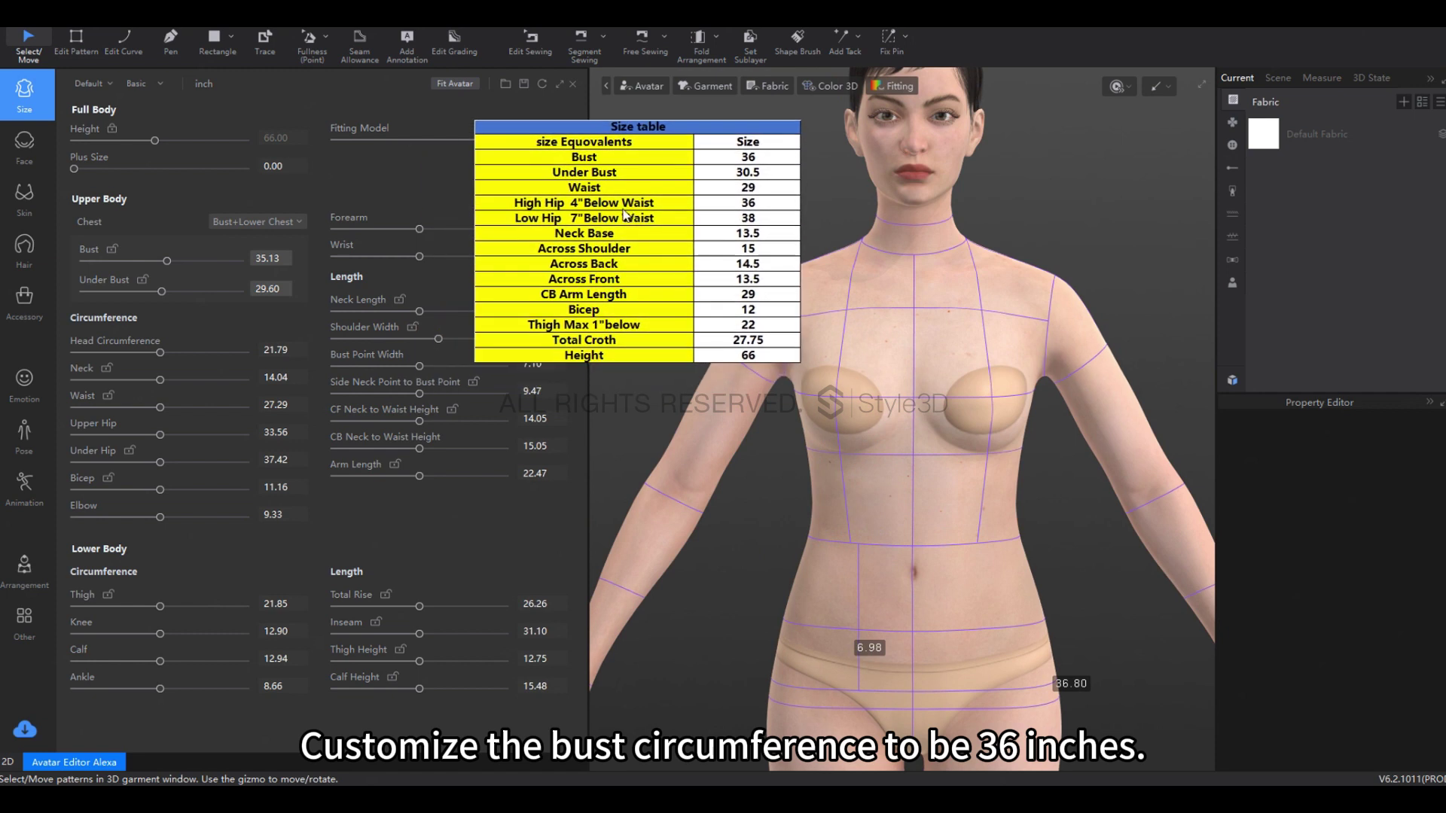
double_click(271, 258)
text(3)
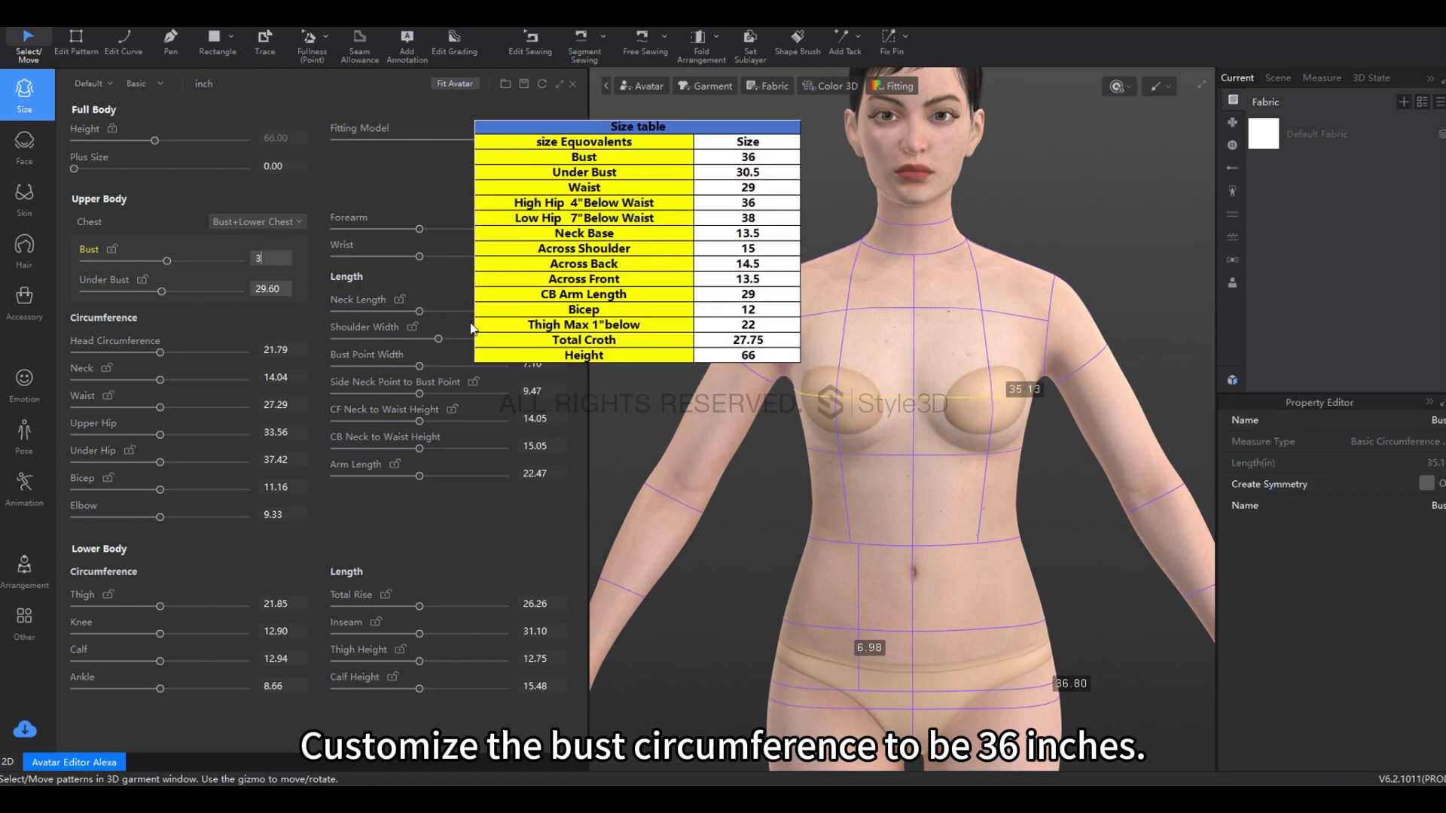
text(6)
key(Return)
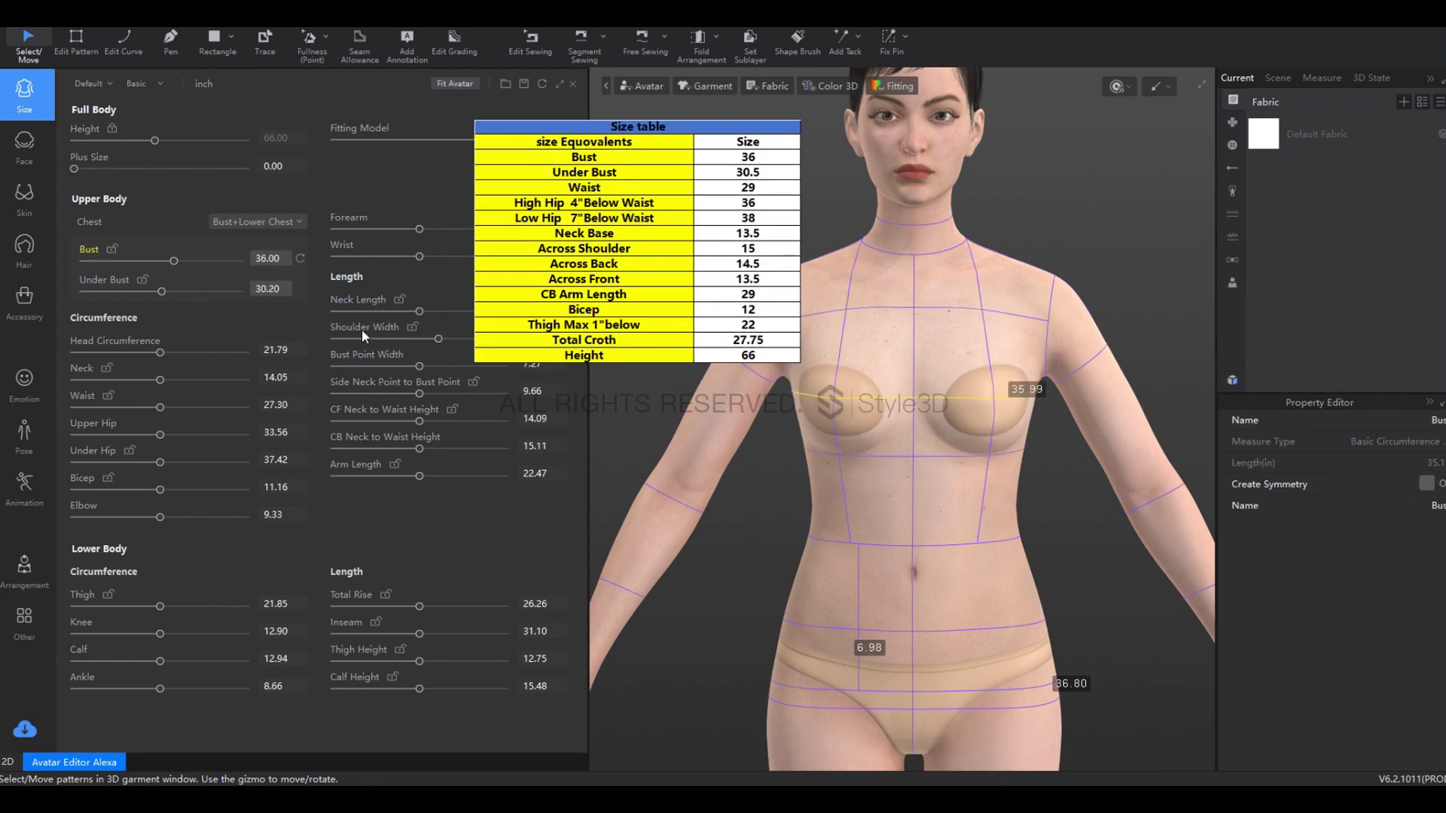
click(113, 248)
Set the under bust circumference to 30.5 inches and lock it
click(273, 289)
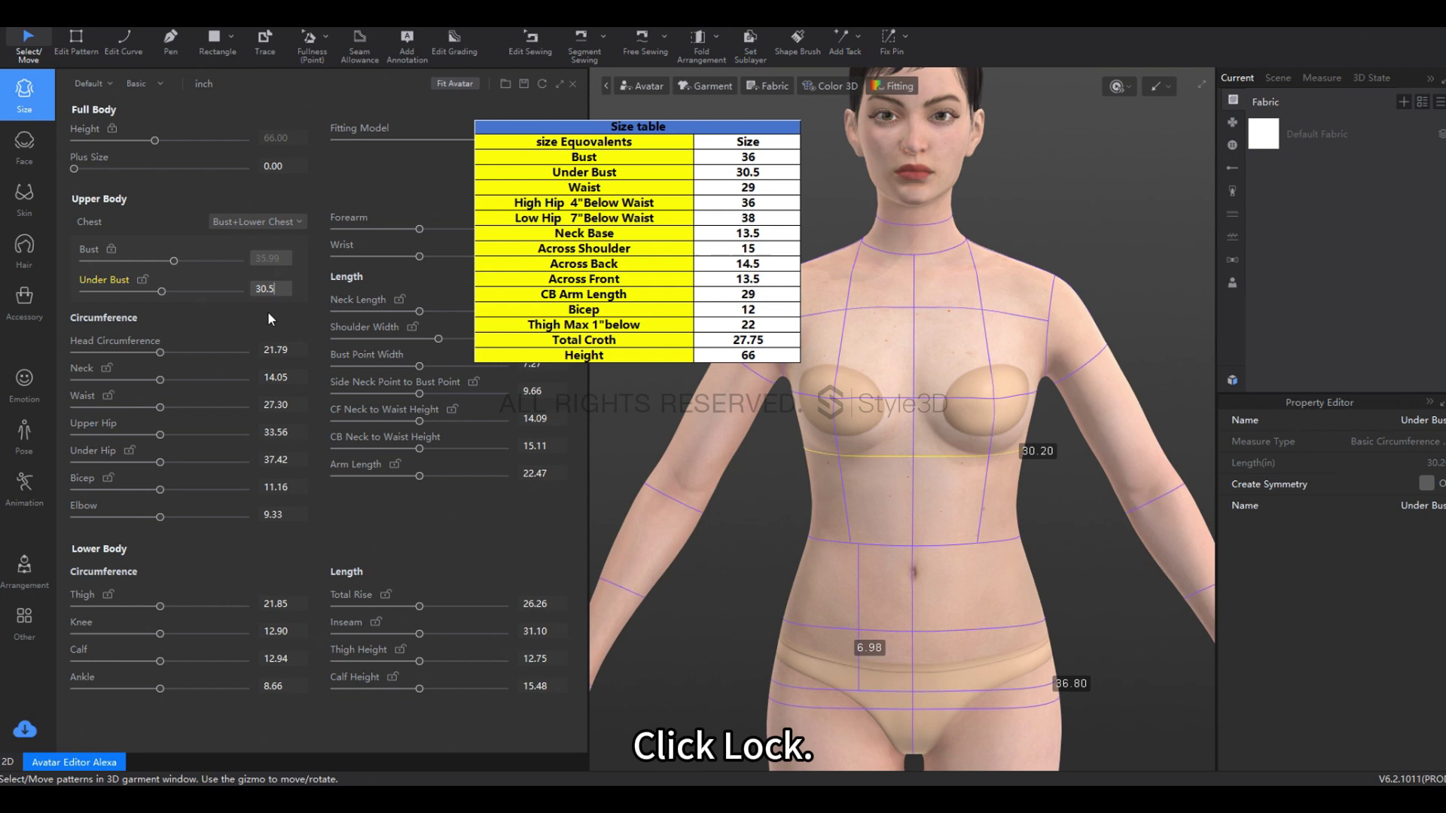
text(51)
key(Return)
click(142, 279)
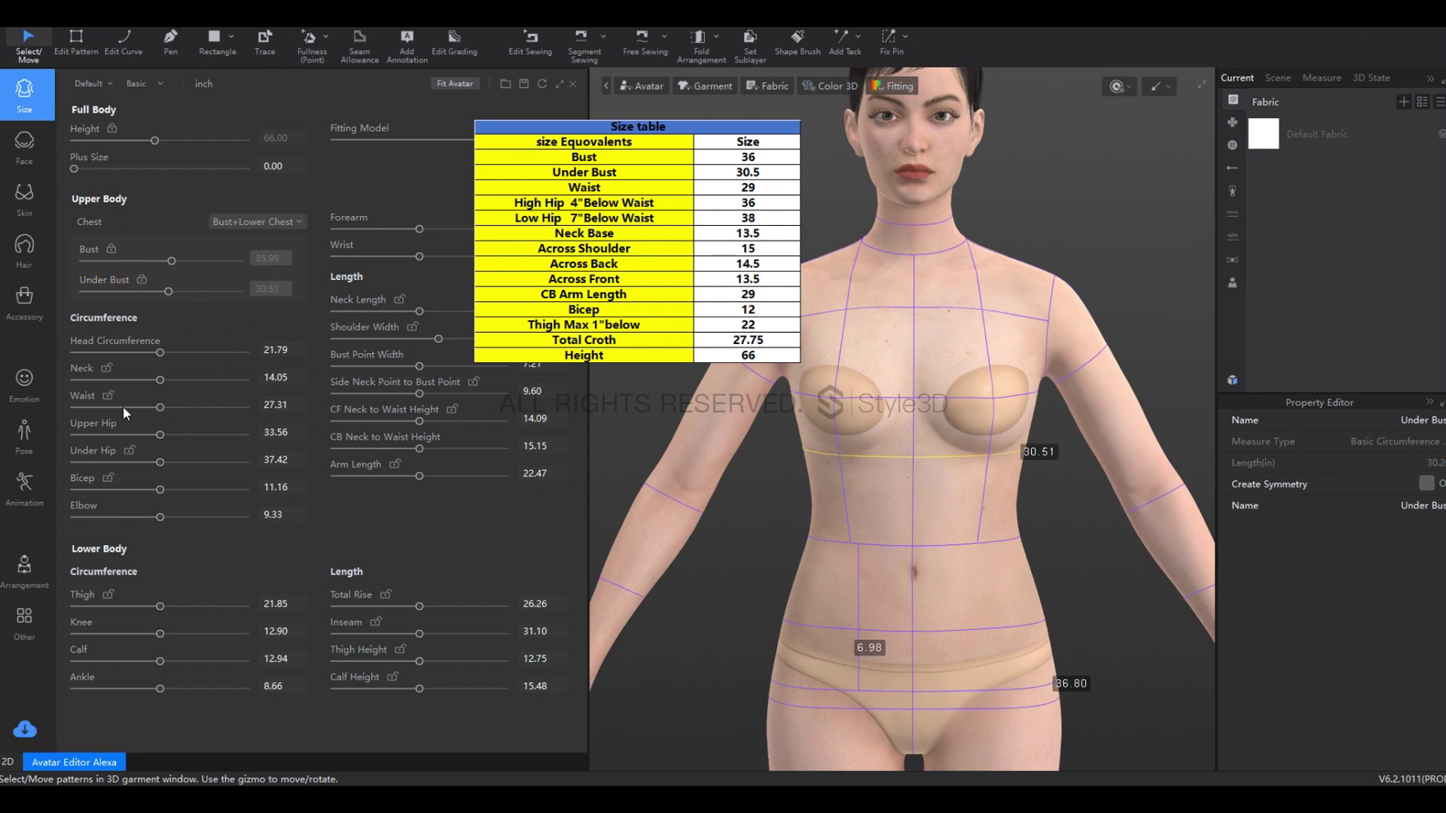
Set the waist circumference to 29 inches and lock it
double_click(266, 407)
text(29)
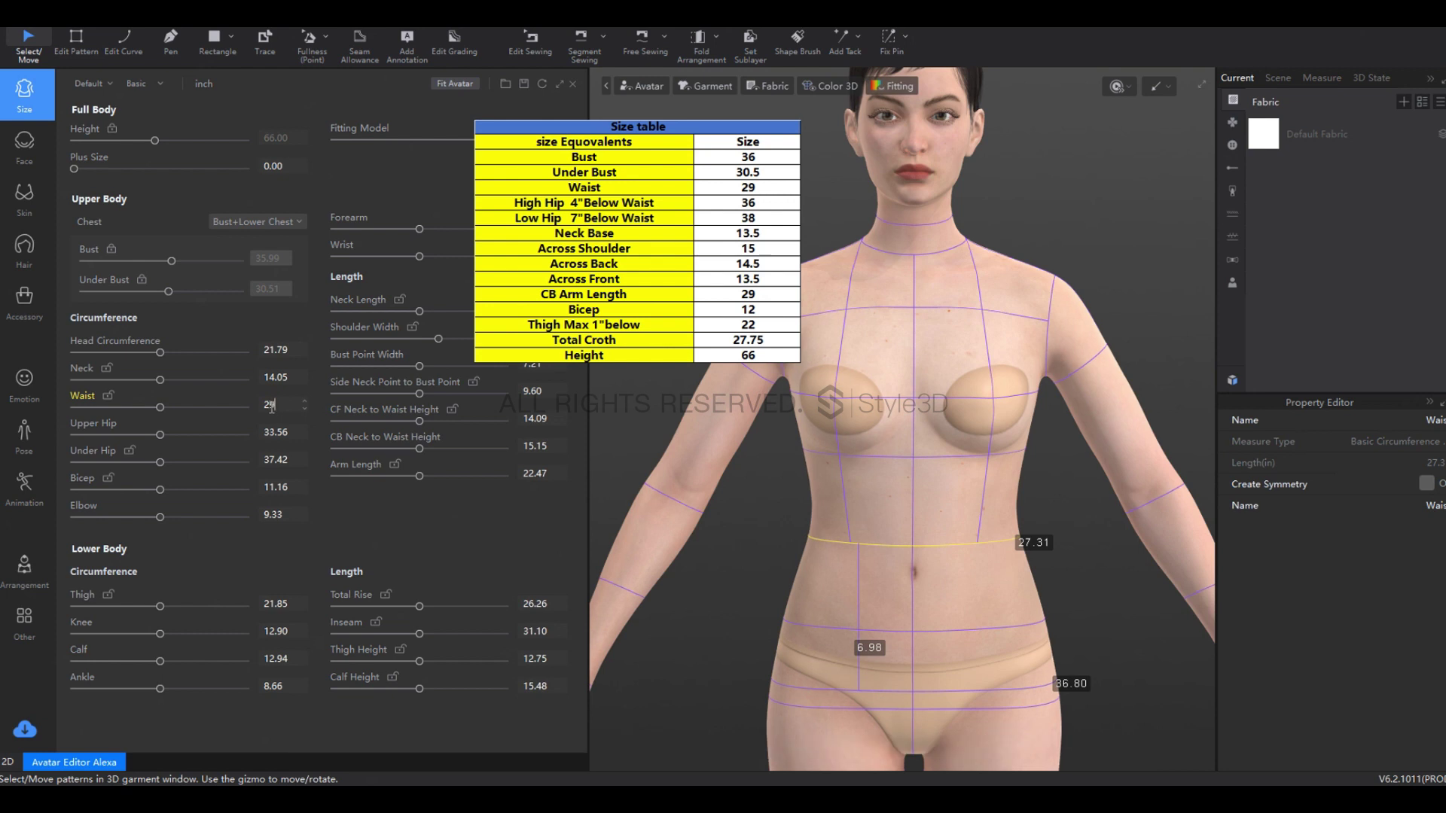
key(Return)
click(108, 395)
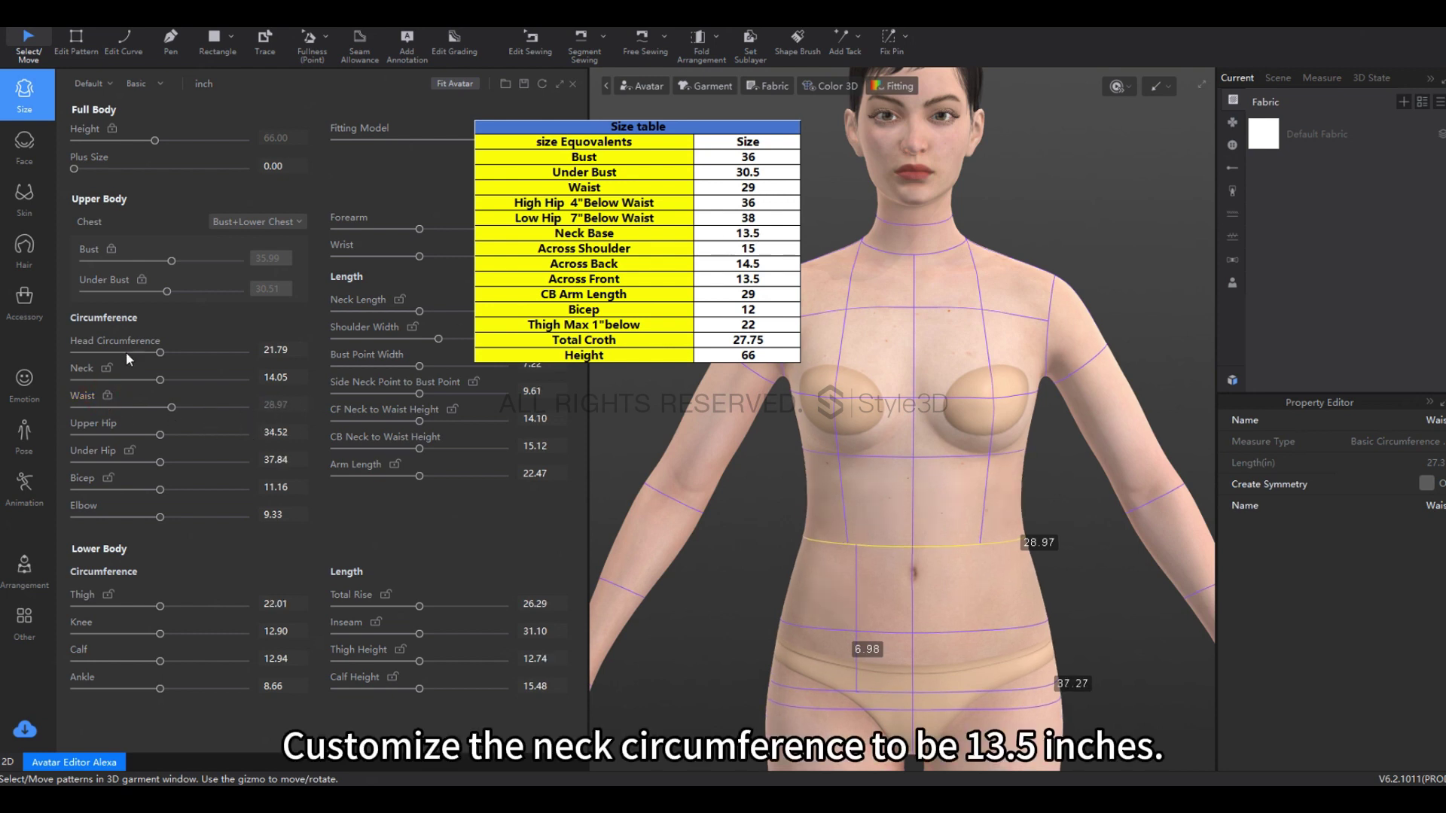
Set the neck circumference to 13.5 inches and lock it
double_click(271, 376)
text(13)
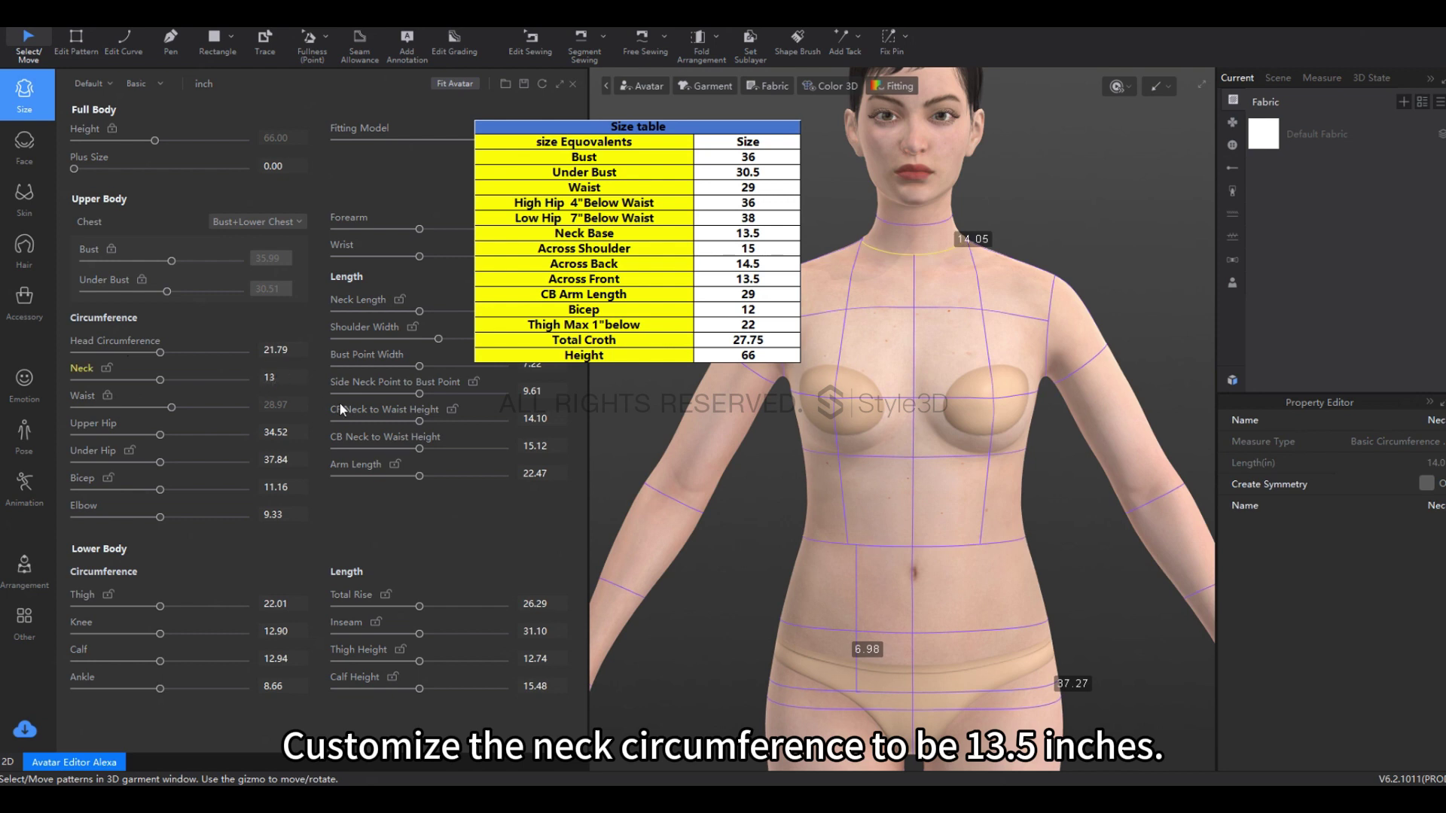
text(.5)
key(Return)
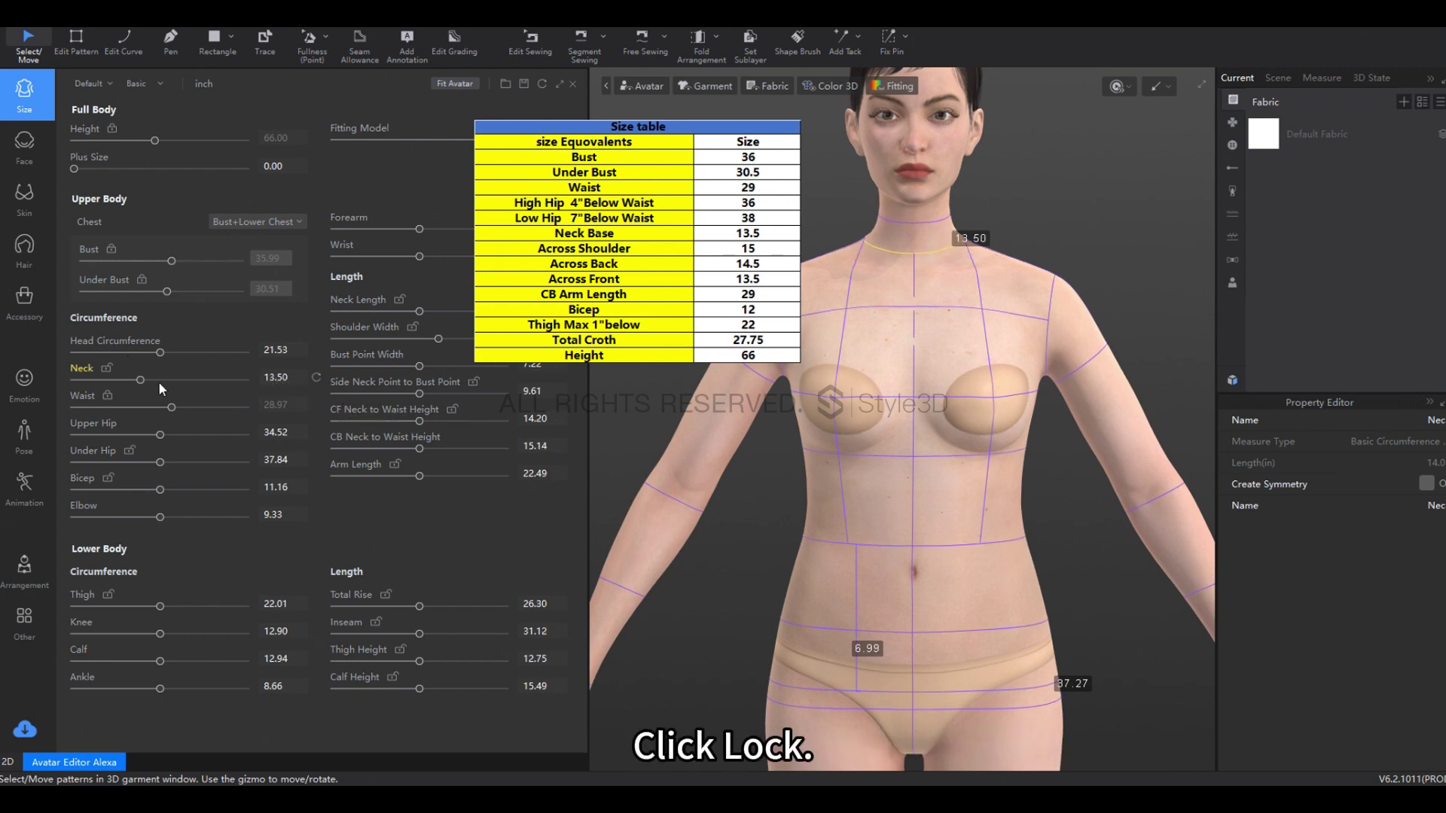
click(106, 369)
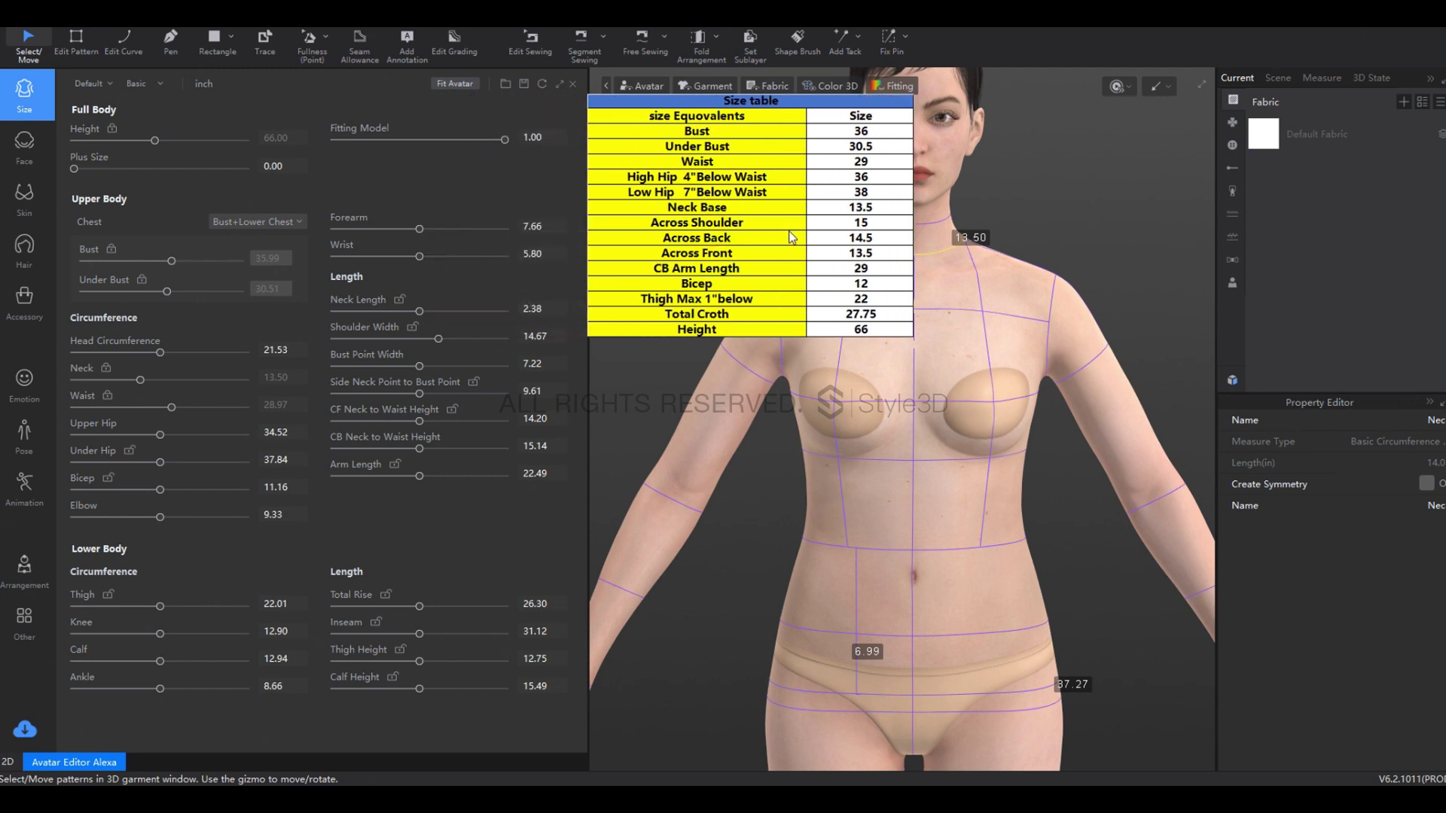
Set the avatar's shoulder width to 15 inches and lock it
click(535, 335)
text(15)
key(Return)
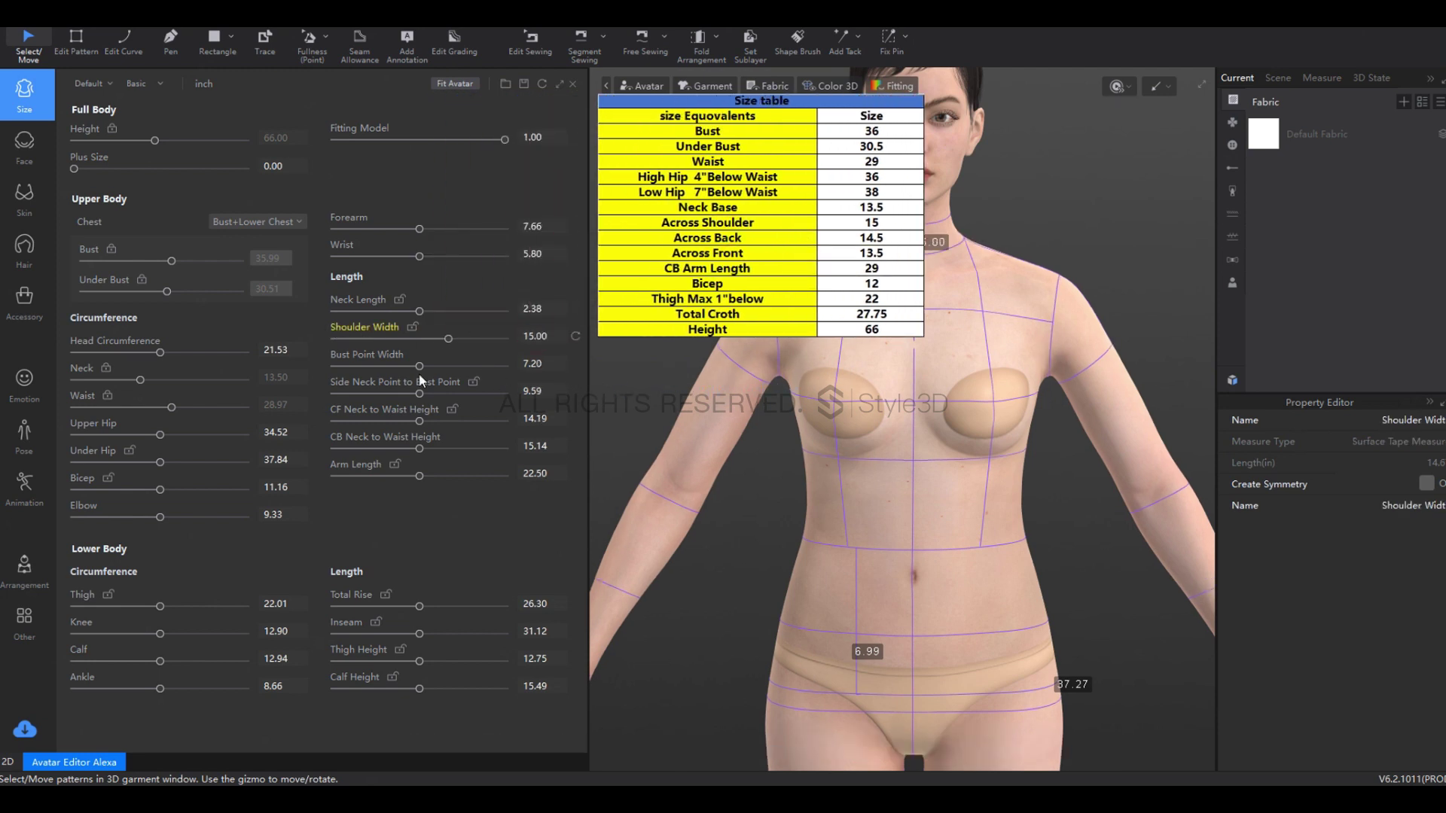
click(412, 327)
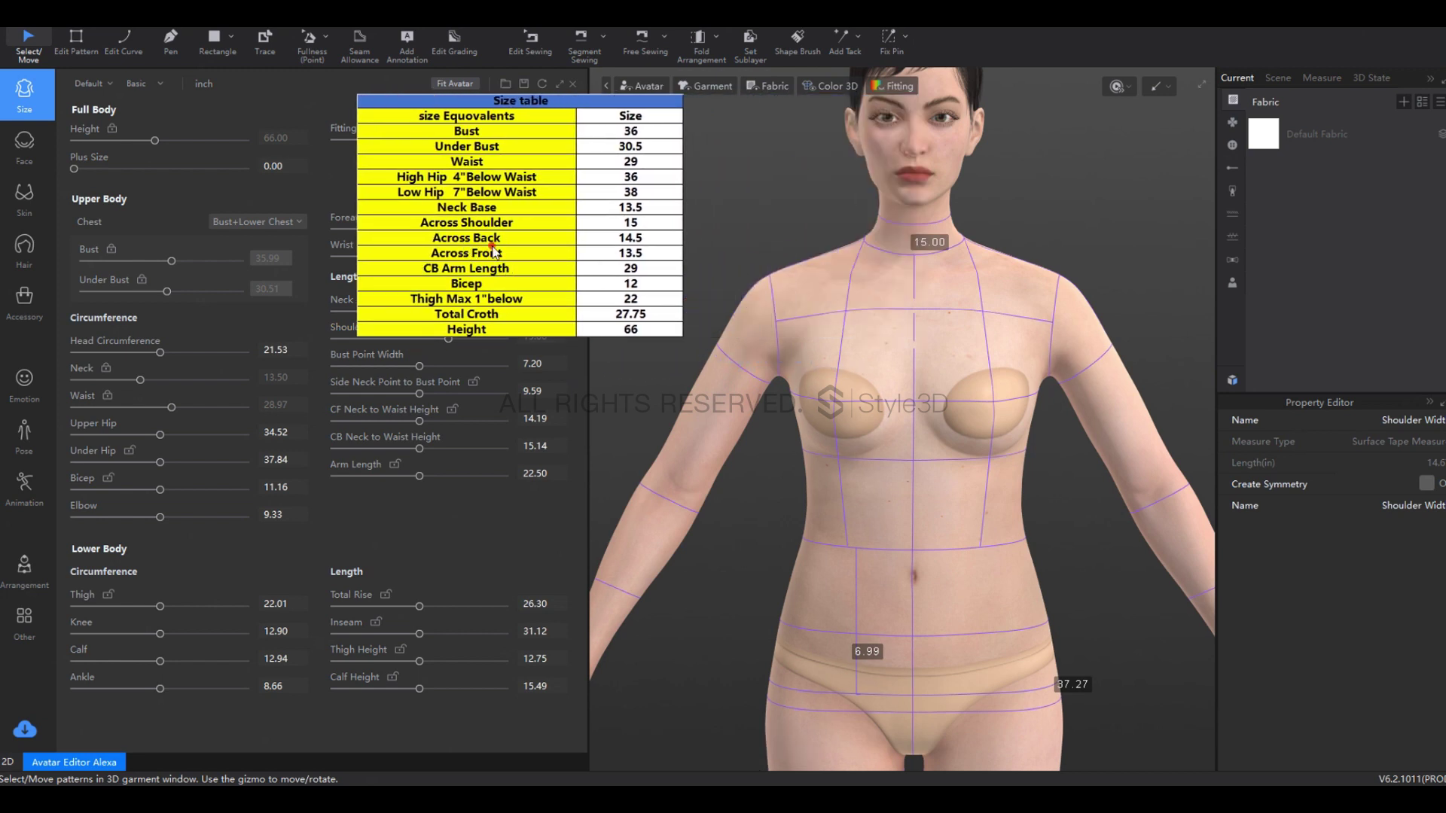
Switch the size settings from Basic to Advanced and set the Across Front Length to 13.5 inches
click(159, 85)
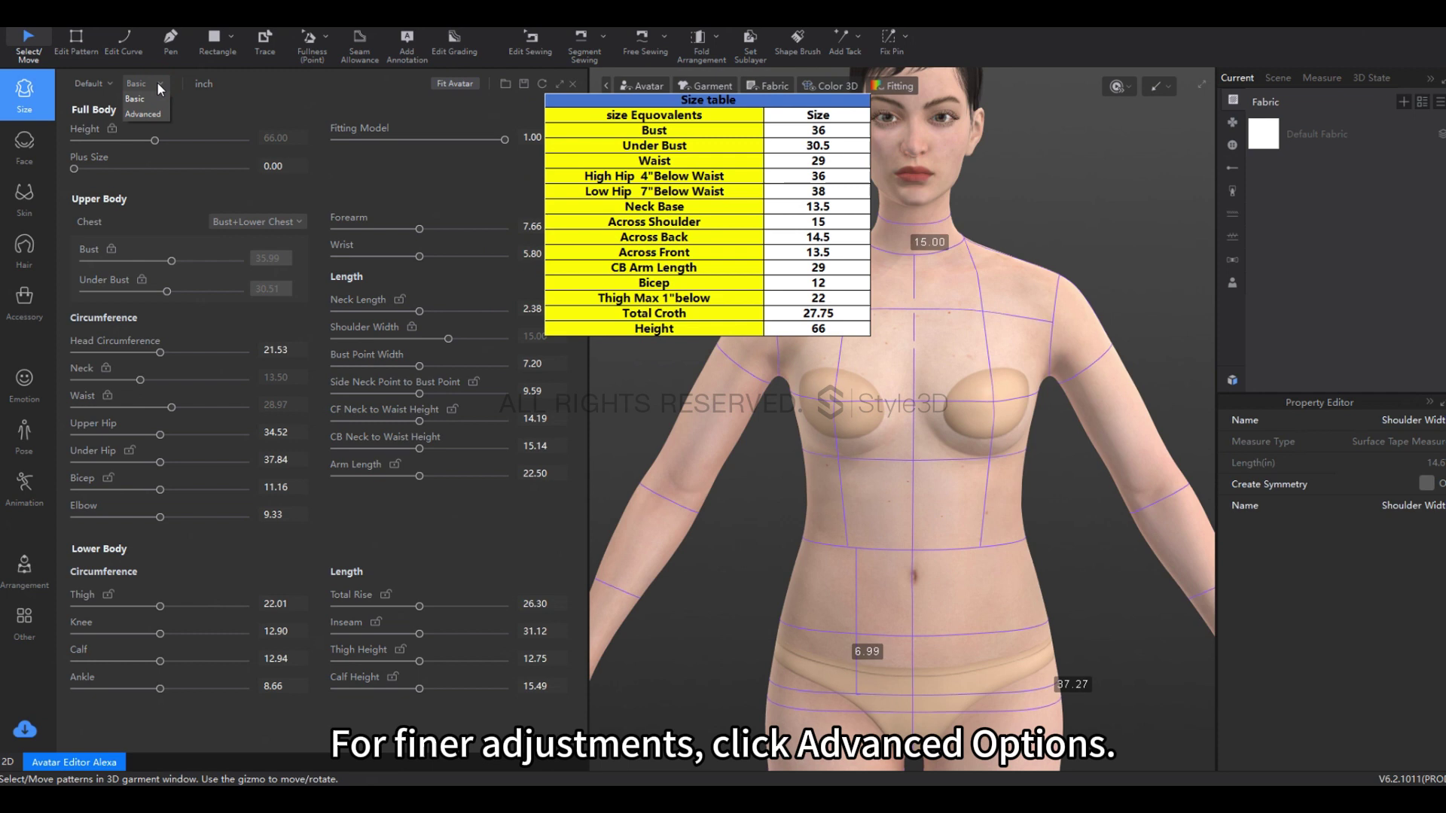
click(136, 116)
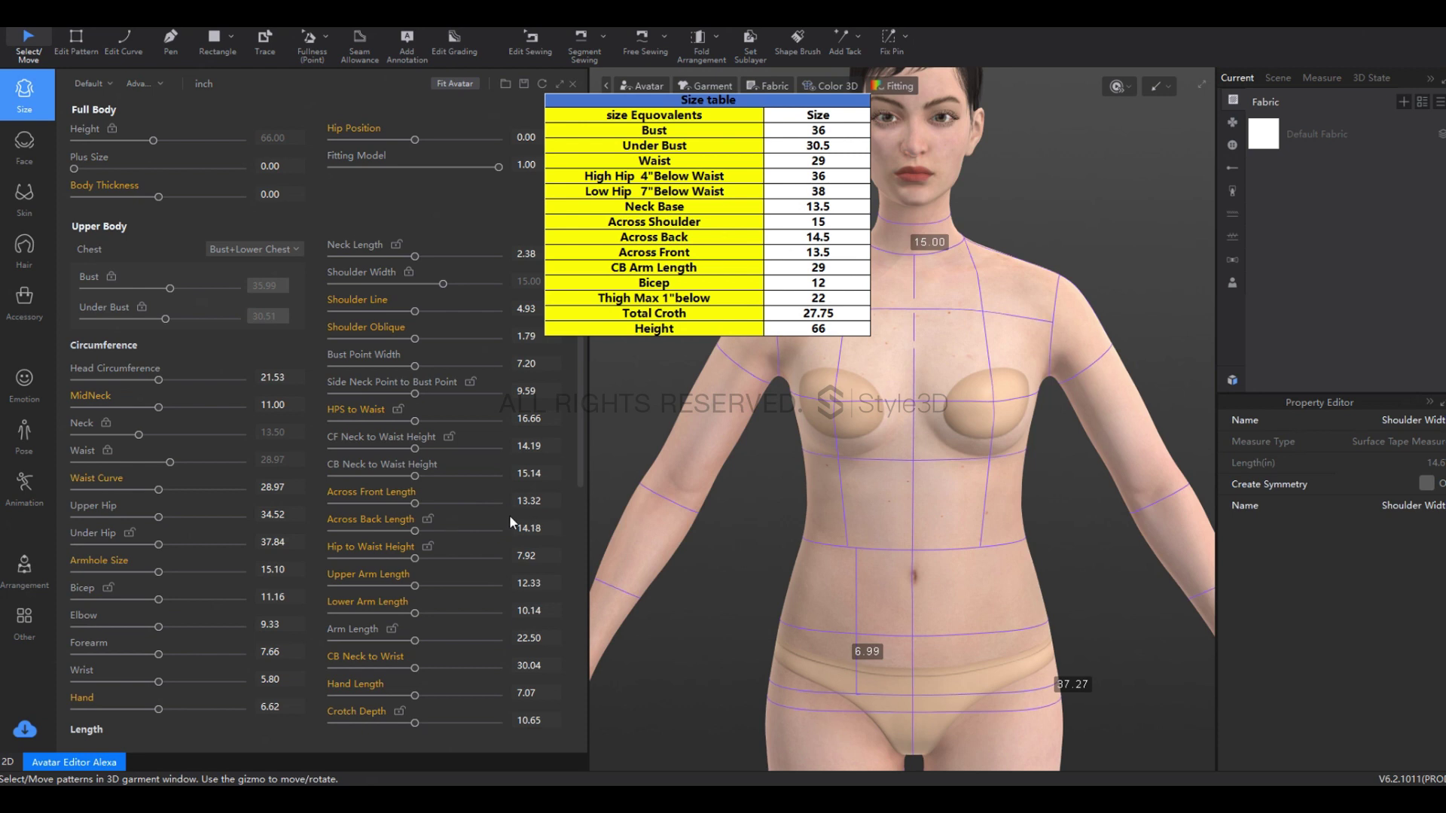
click(533, 502)
mouse_move(532, 501)
mouse_down()
mouse_move(548, 502)
mouse_move(530, 529)
mouse_up()
text(5)
key(Return)
Set the Across Back Length to 14.5 inches, reducing it to about 14.15 inches for a better shape
click(554, 532)
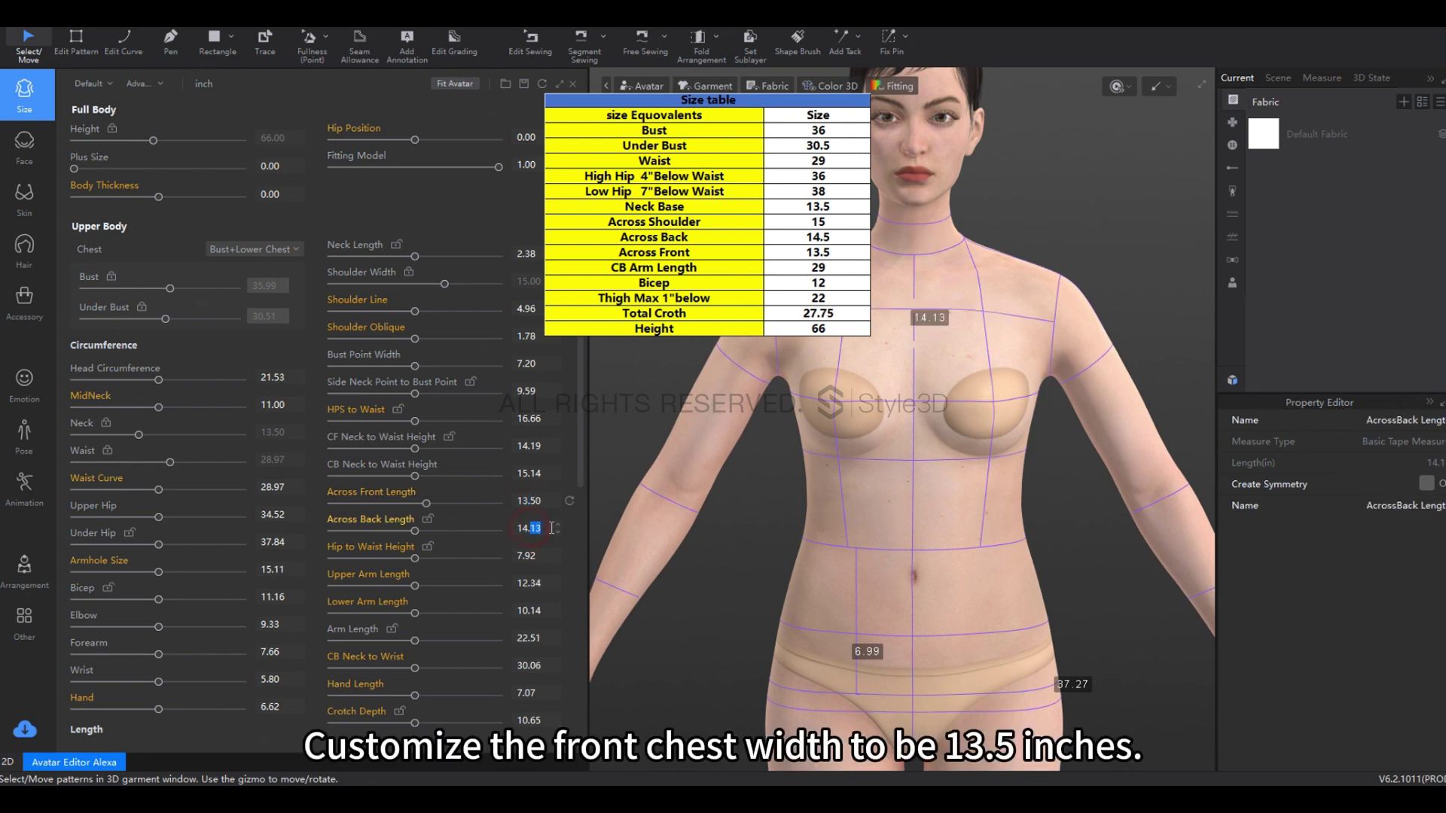
text(50)
key(Return)
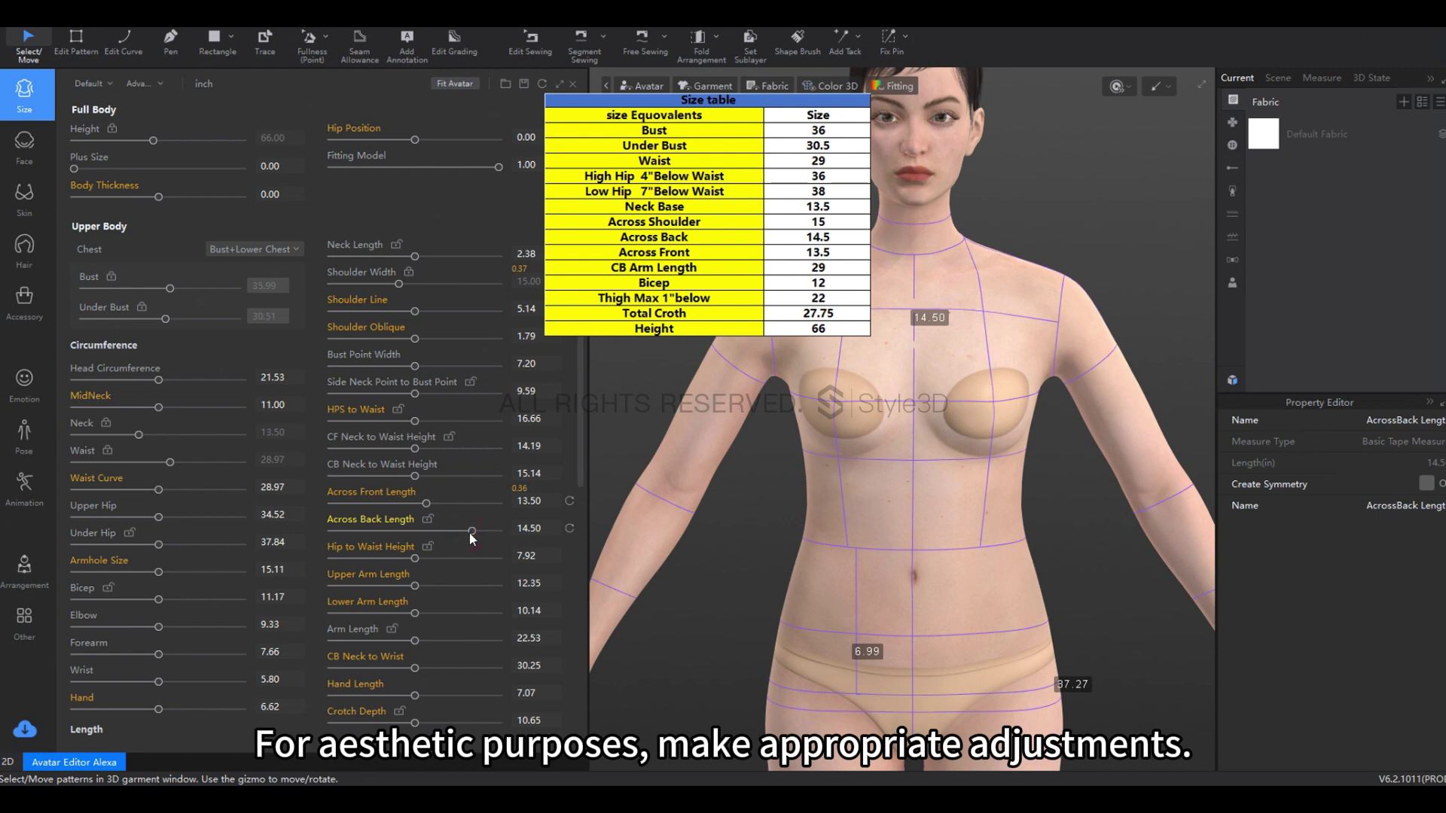
drag(470, 533, 470, 531)
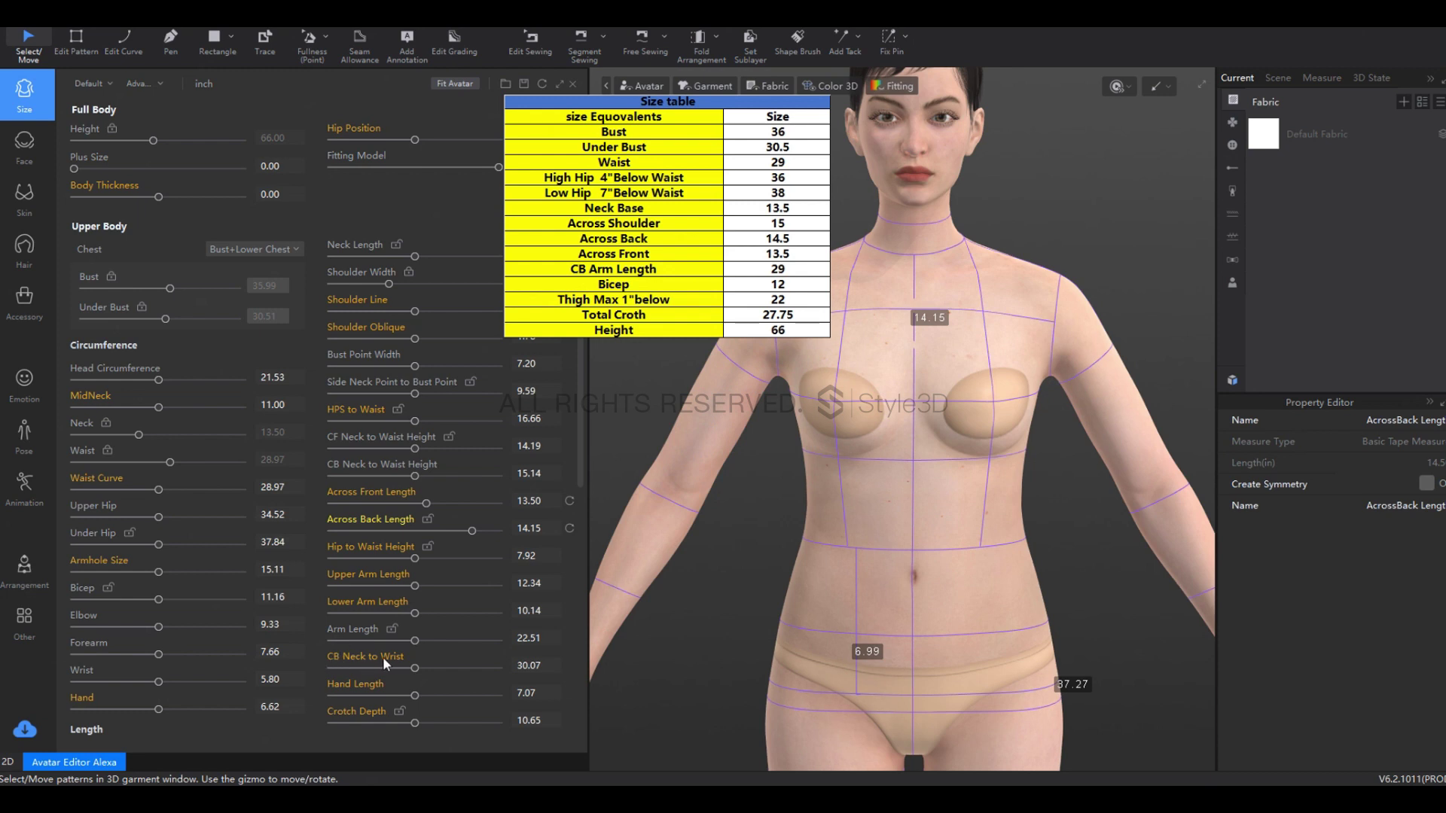
Set the CB Neck to Wrist length to 29 inches
click(554, 671)
text(2)
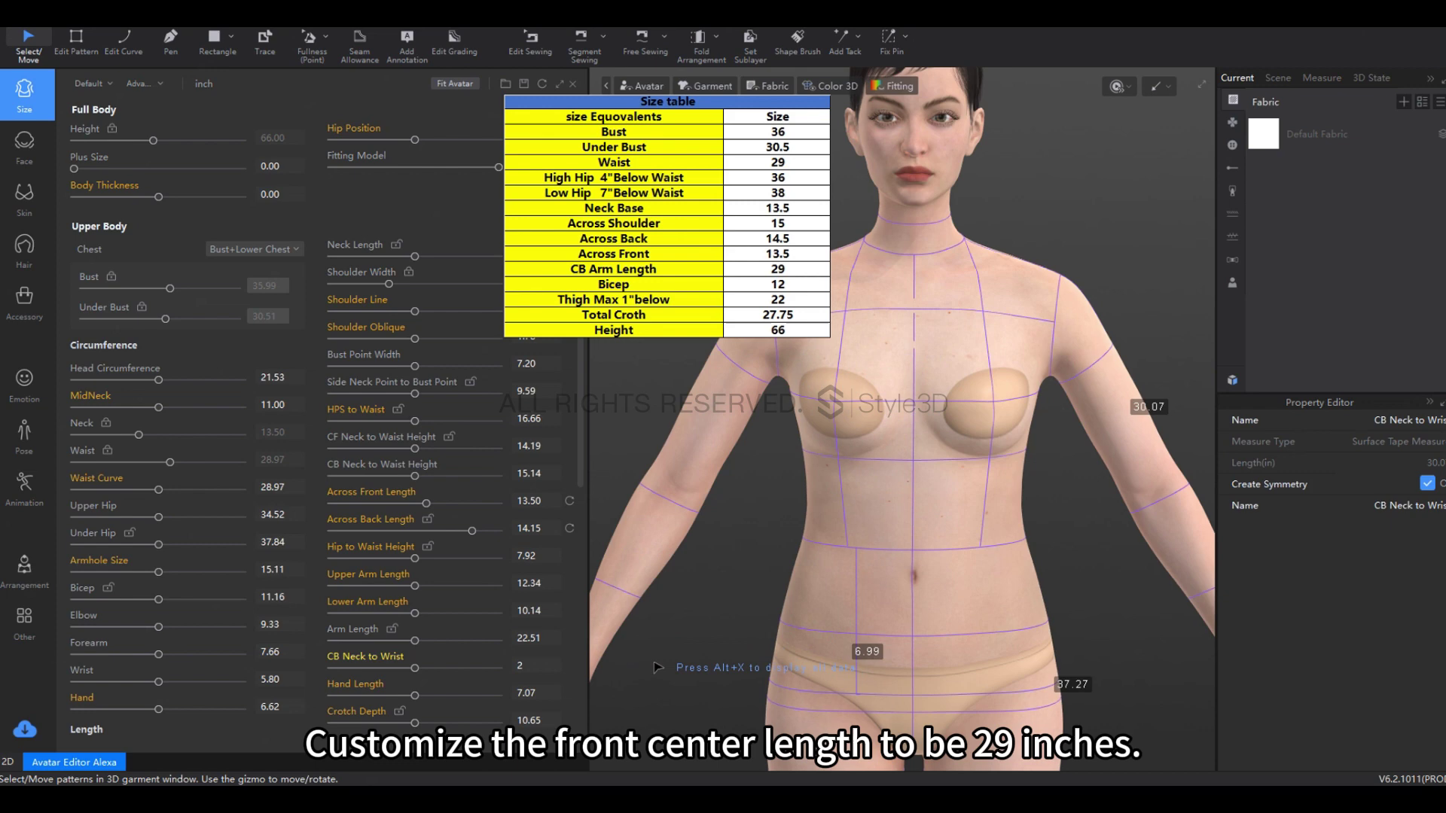
text(9)
key(Return)
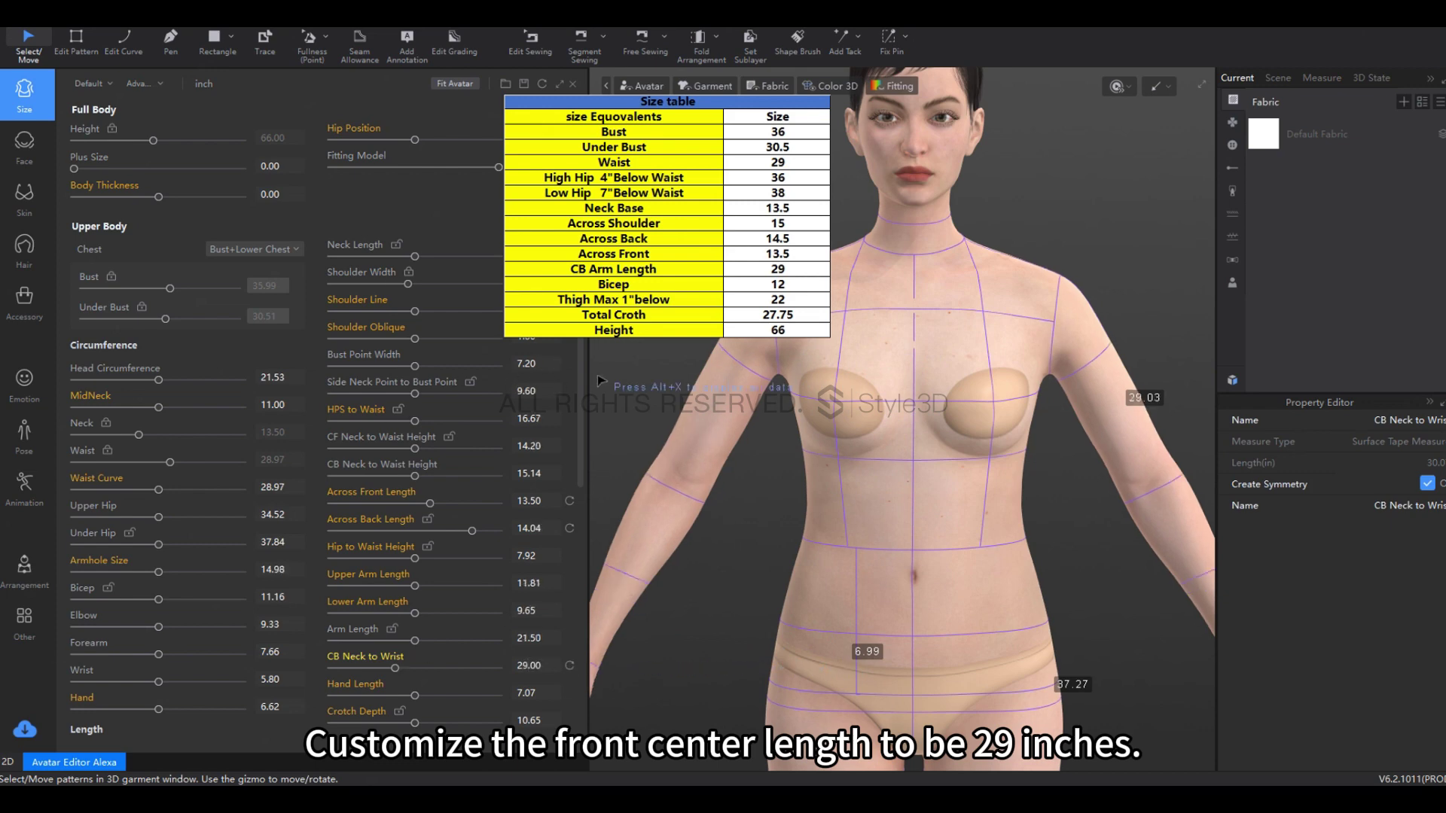
Set the lower body's Thigh circumference to 22 inches
drag(632, 278, 578, 278)
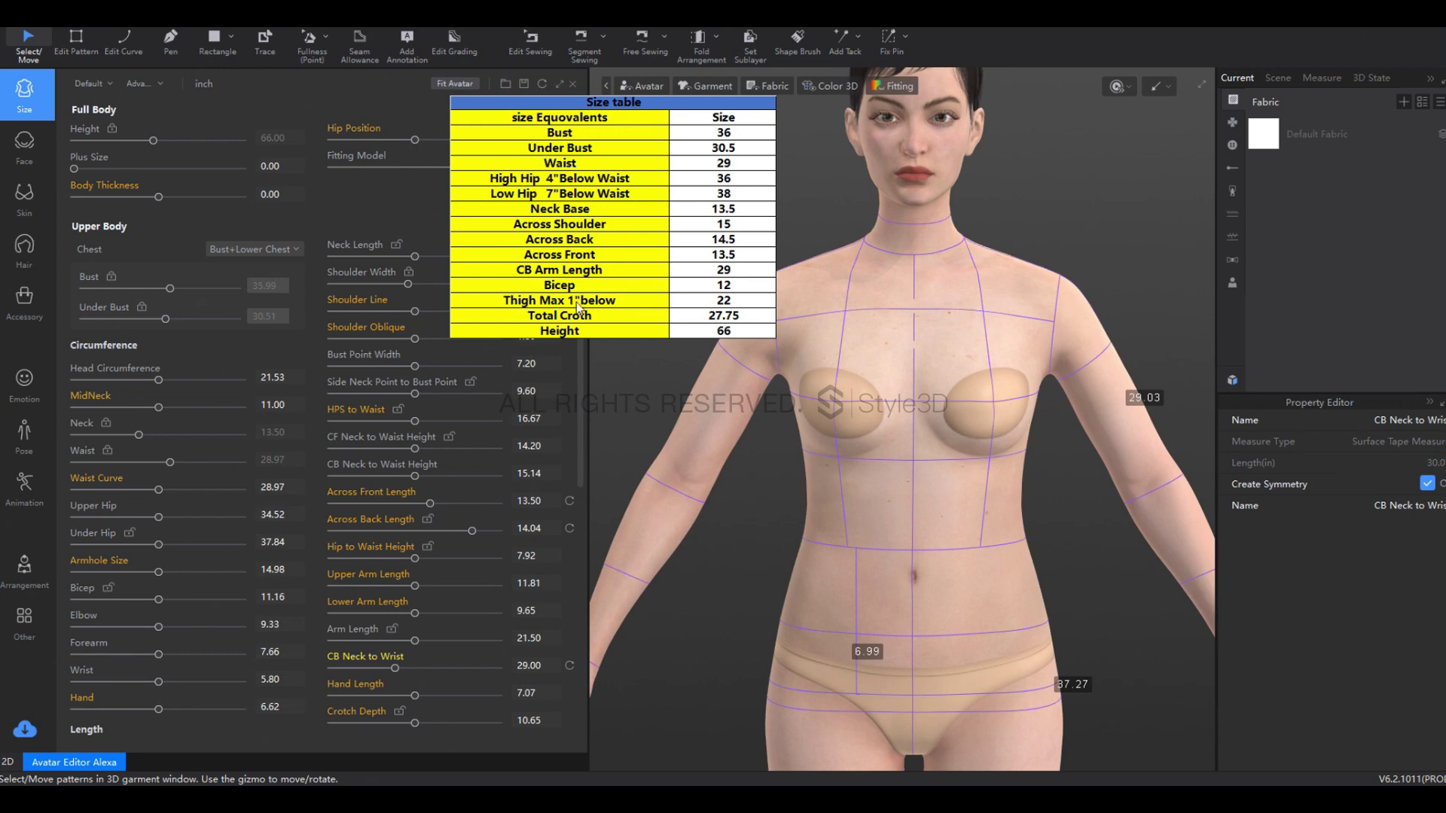
scroll(399, 464, down, 5)
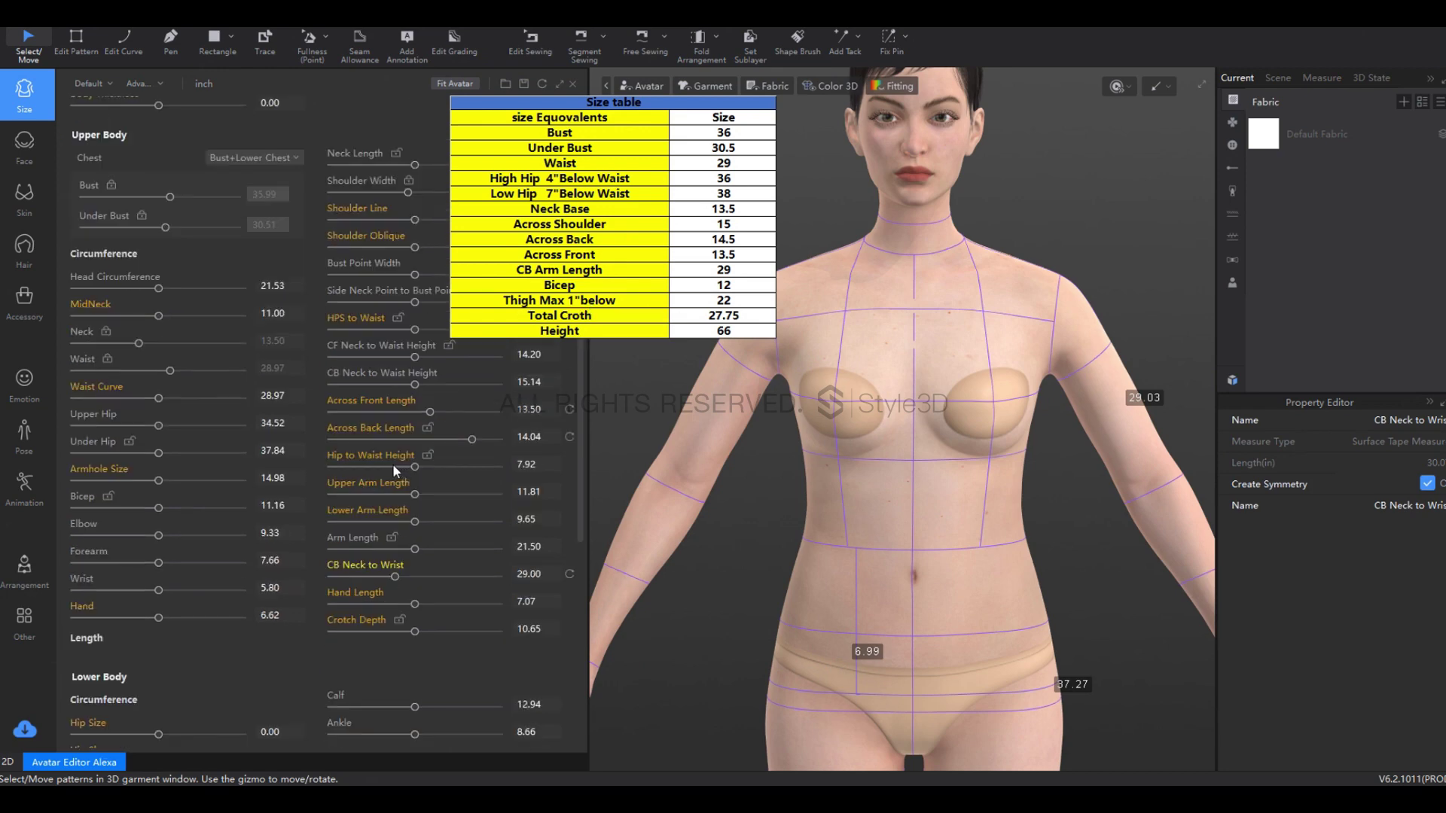
scroll(369, 466, down, 3)
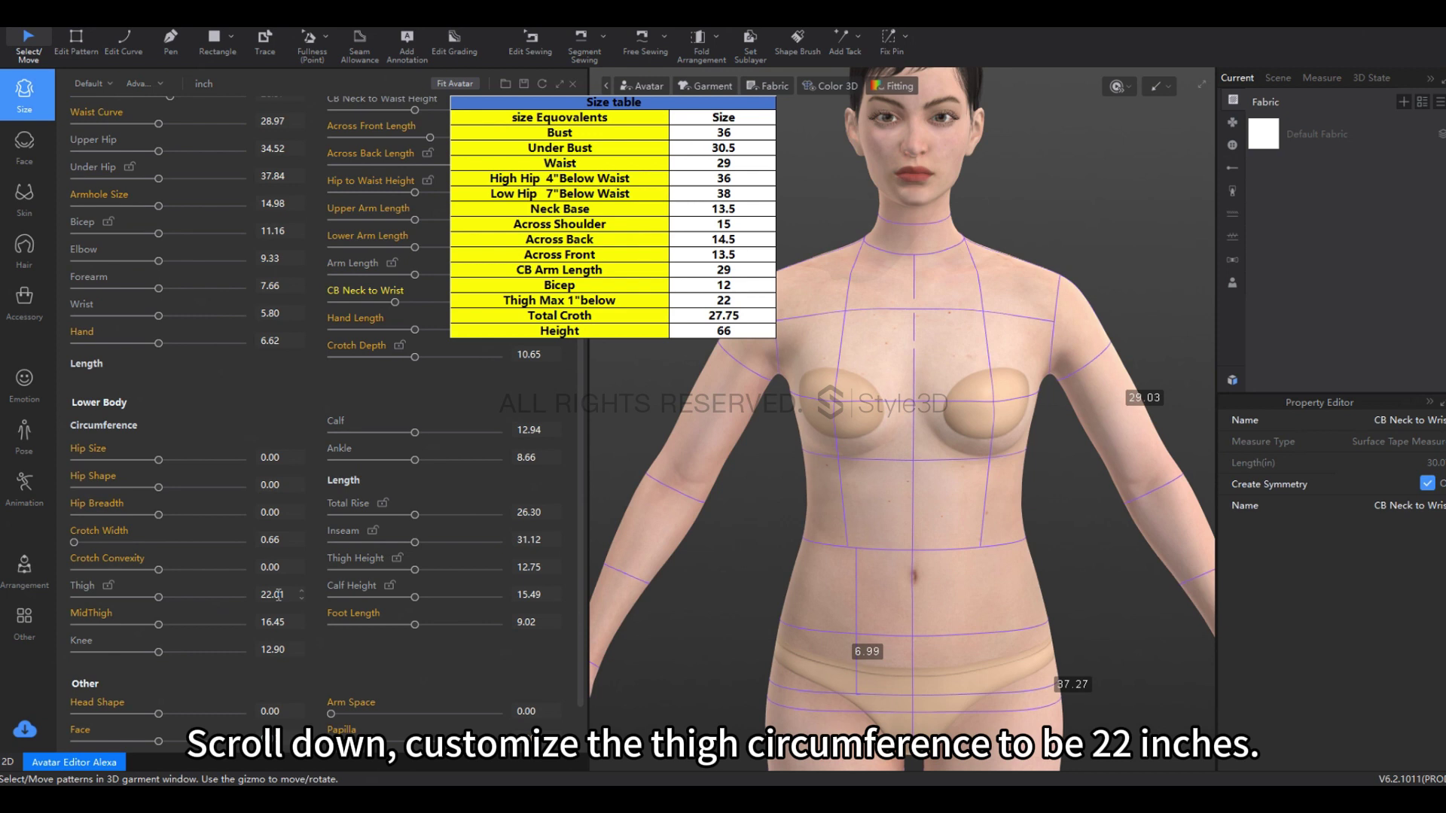
key(Return)
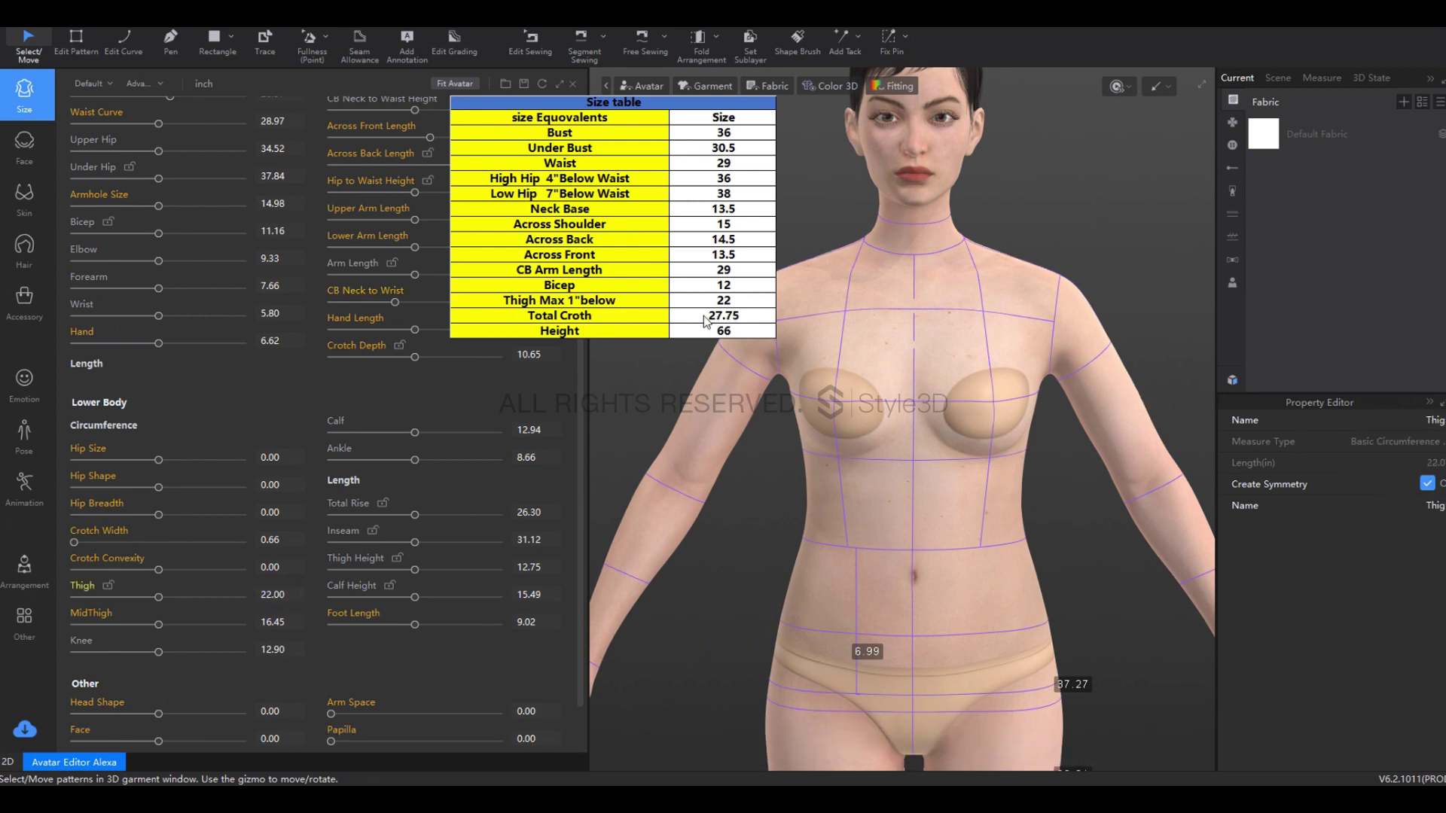
Set the Total Rise length to 27.75 inches and lock it
double_click(531, 514)
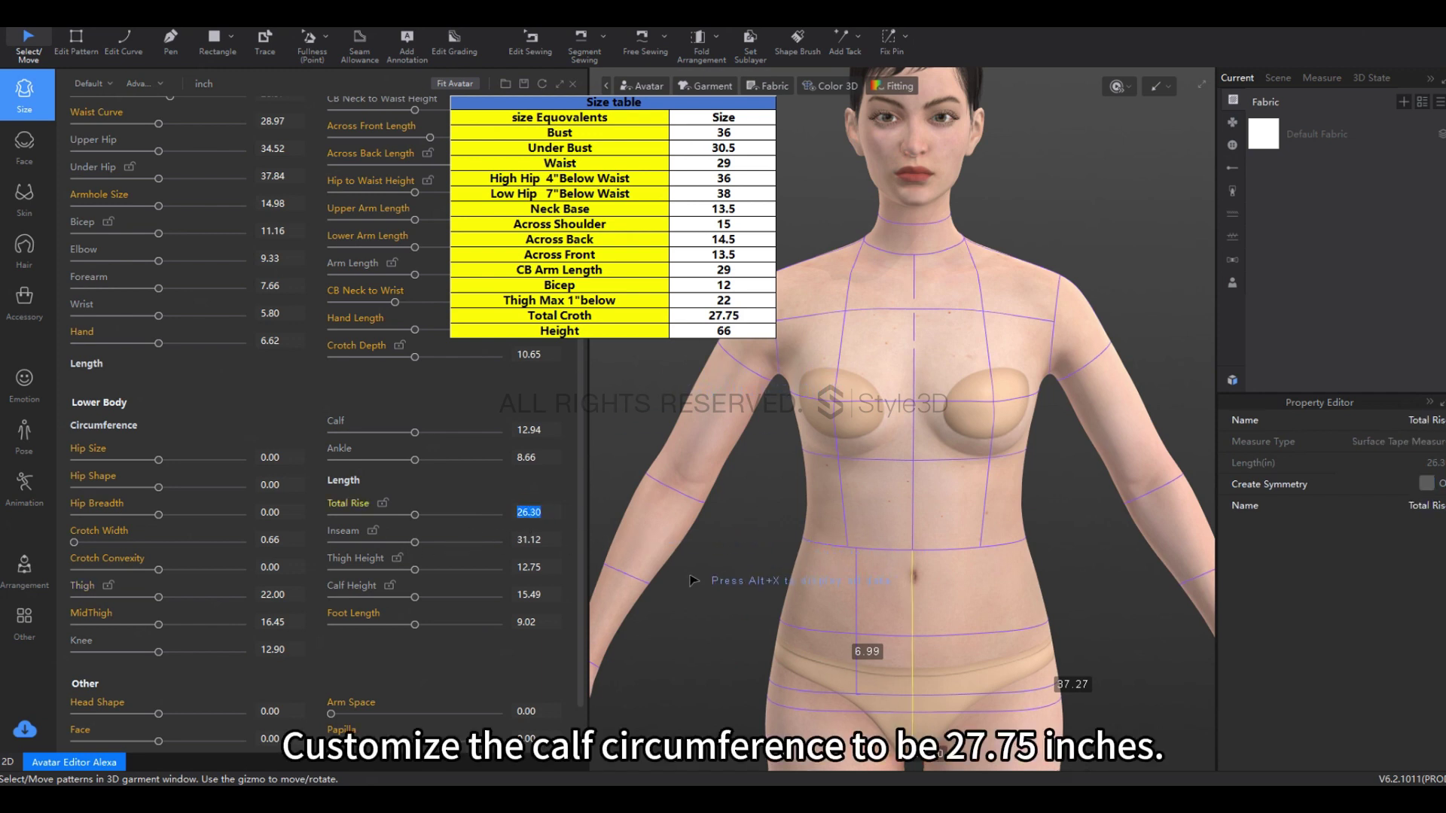
text(27.75)
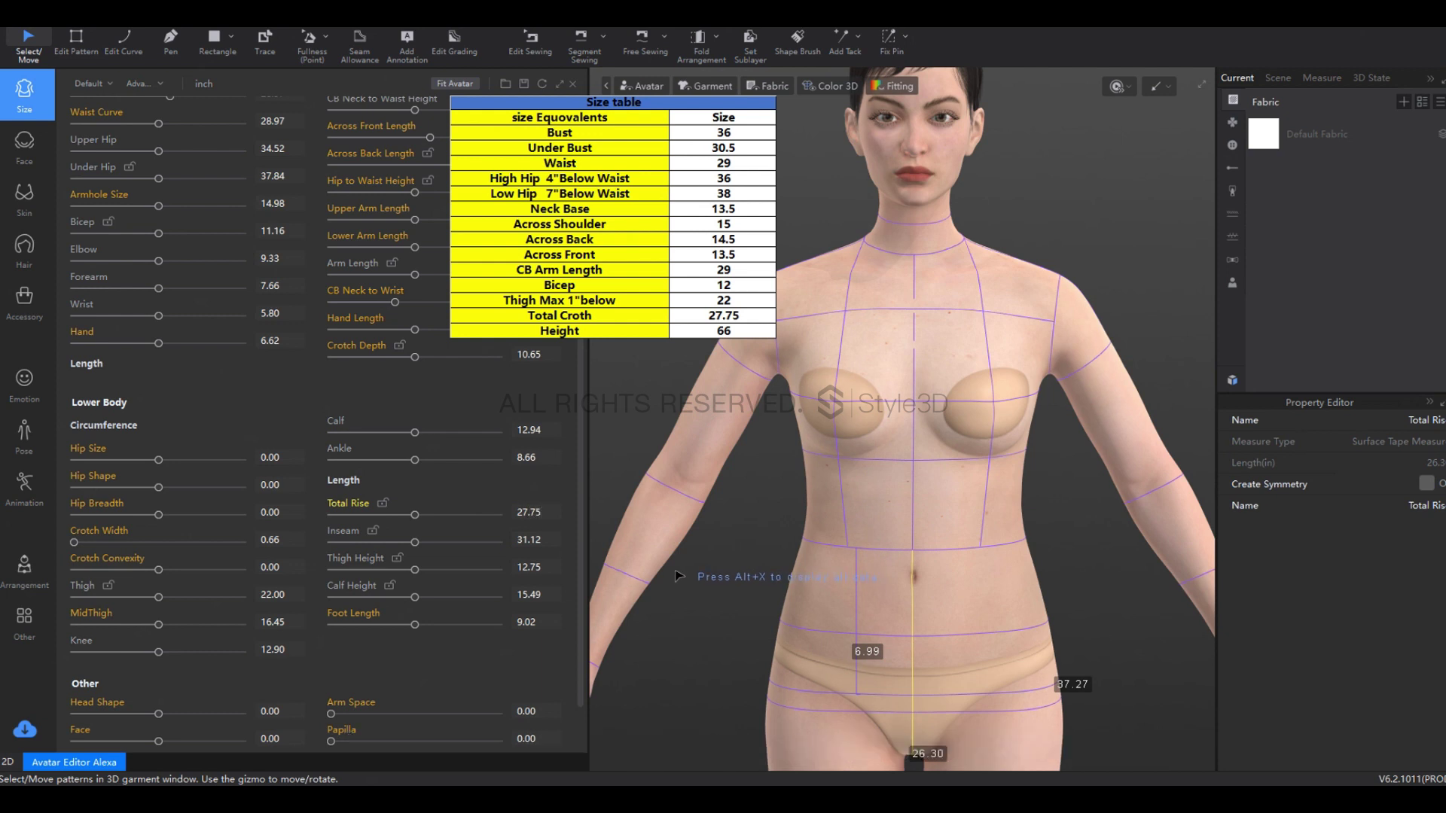
key(Return)
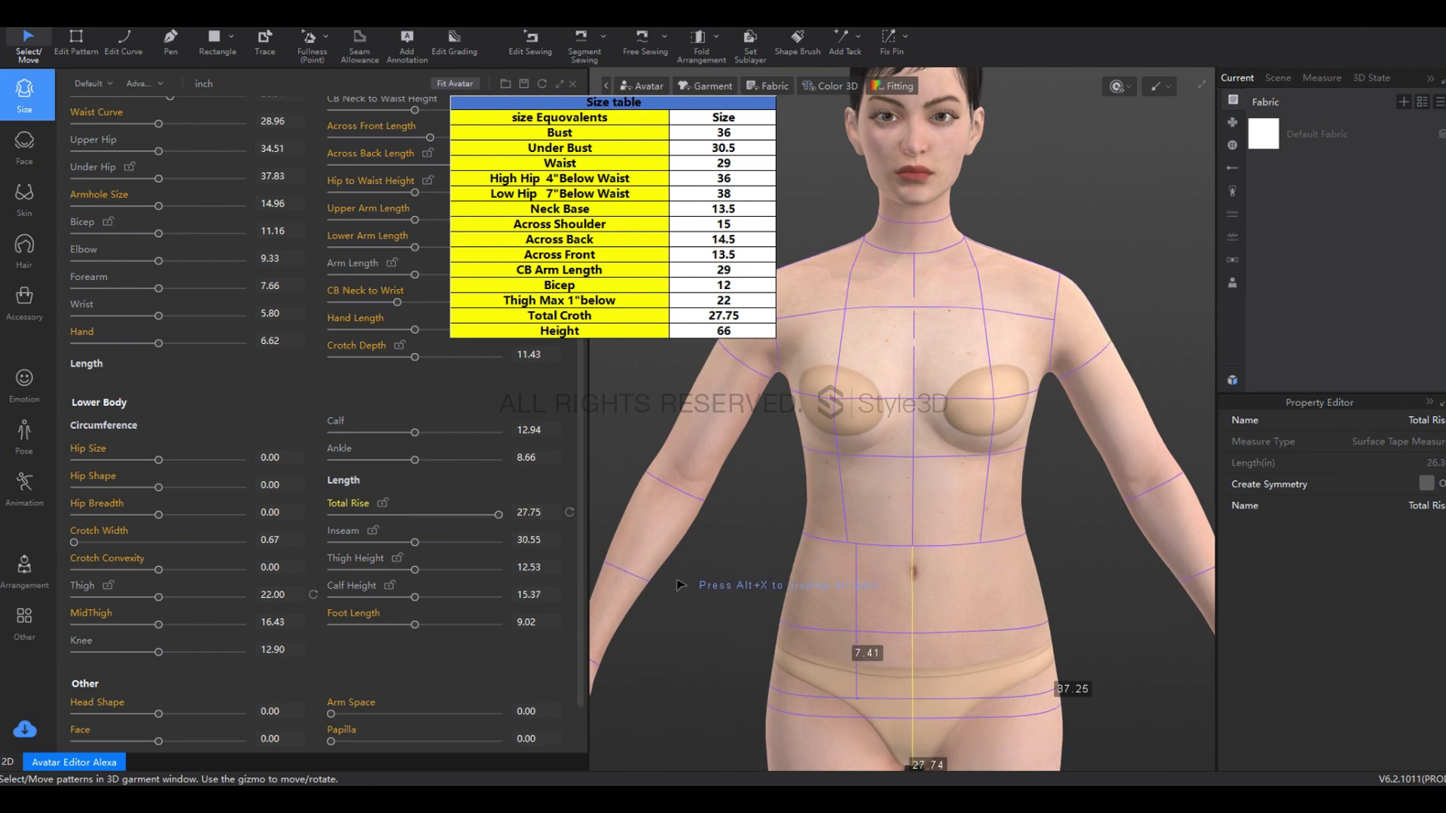
click(382, 503)
click(734, 631)
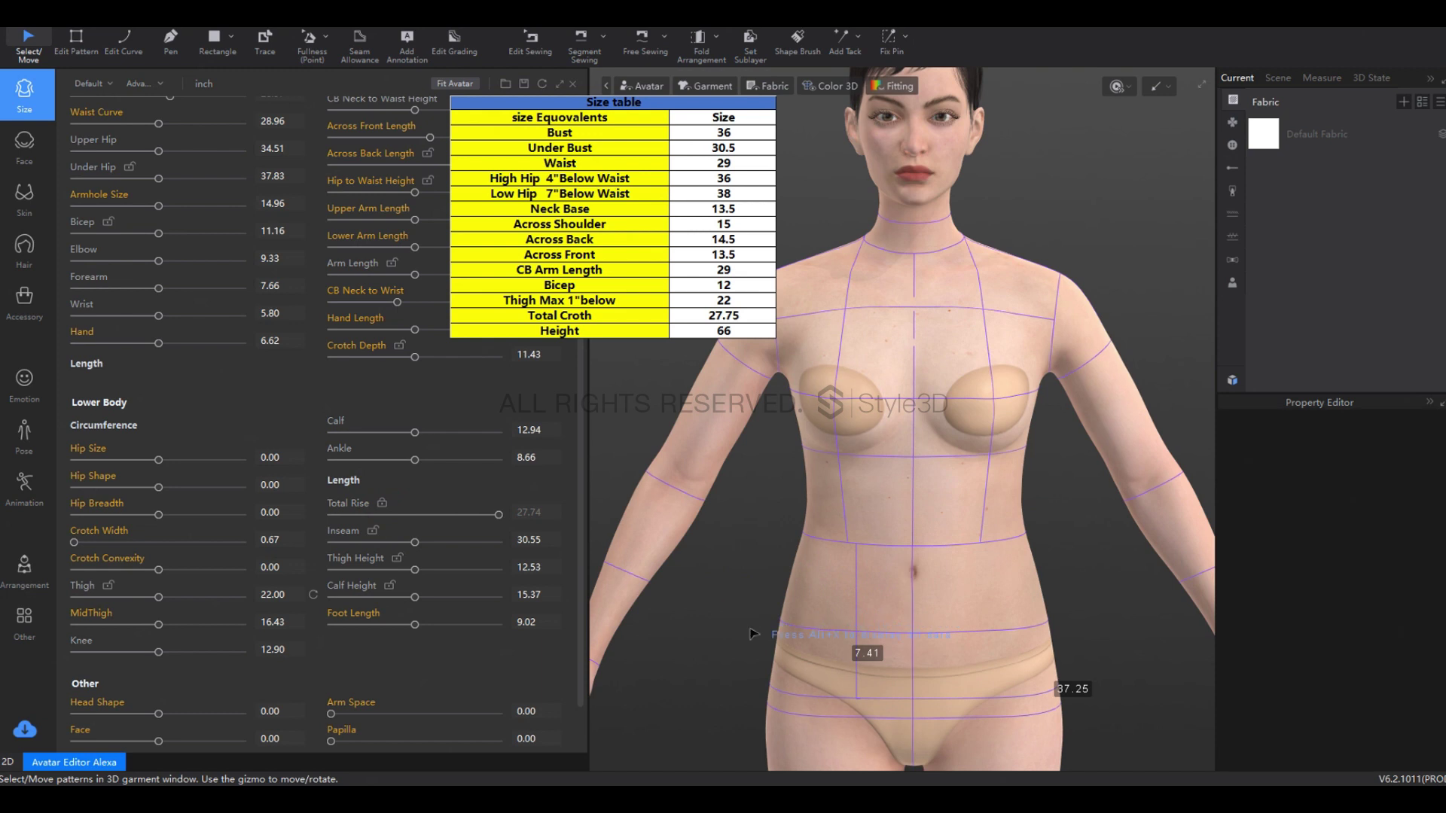
Set the Bicep circumference to 12 inches and lock it
middle_drag(753, 637, 765, 536)
scroll(774, 582, down, 1)
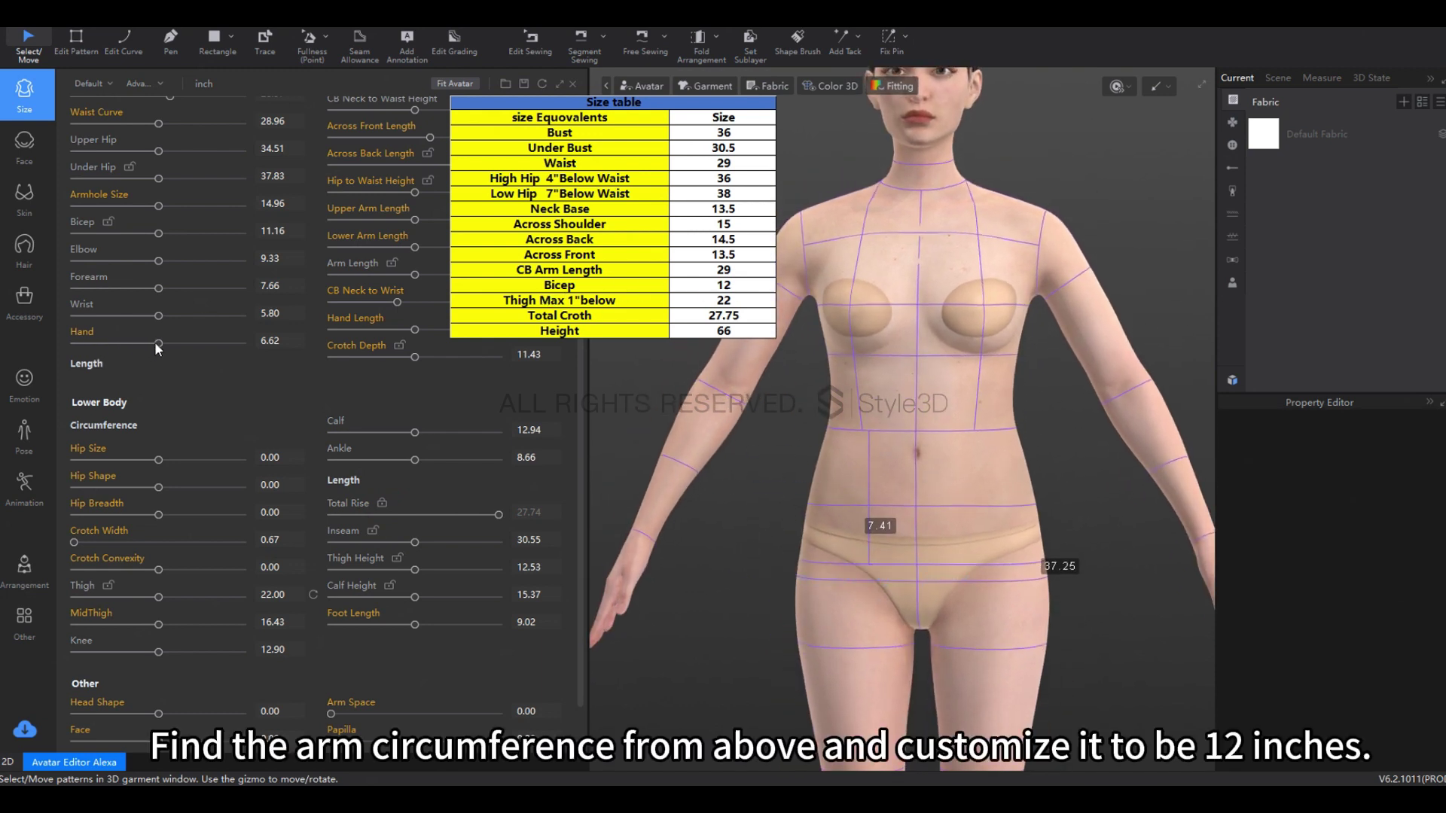
scroll(156, 346, up, 1)
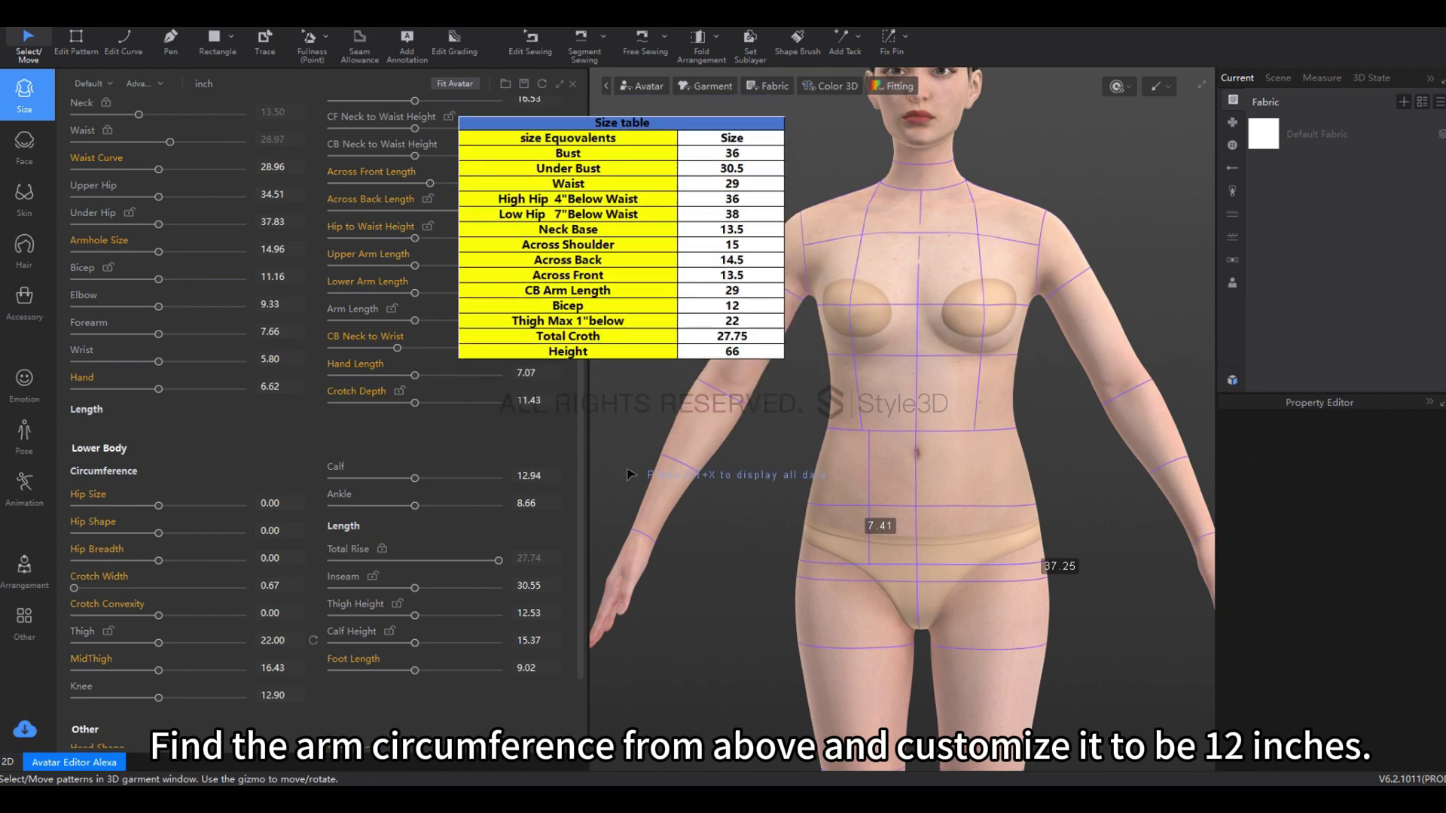
middle_drag(704, 455, 729, 539)
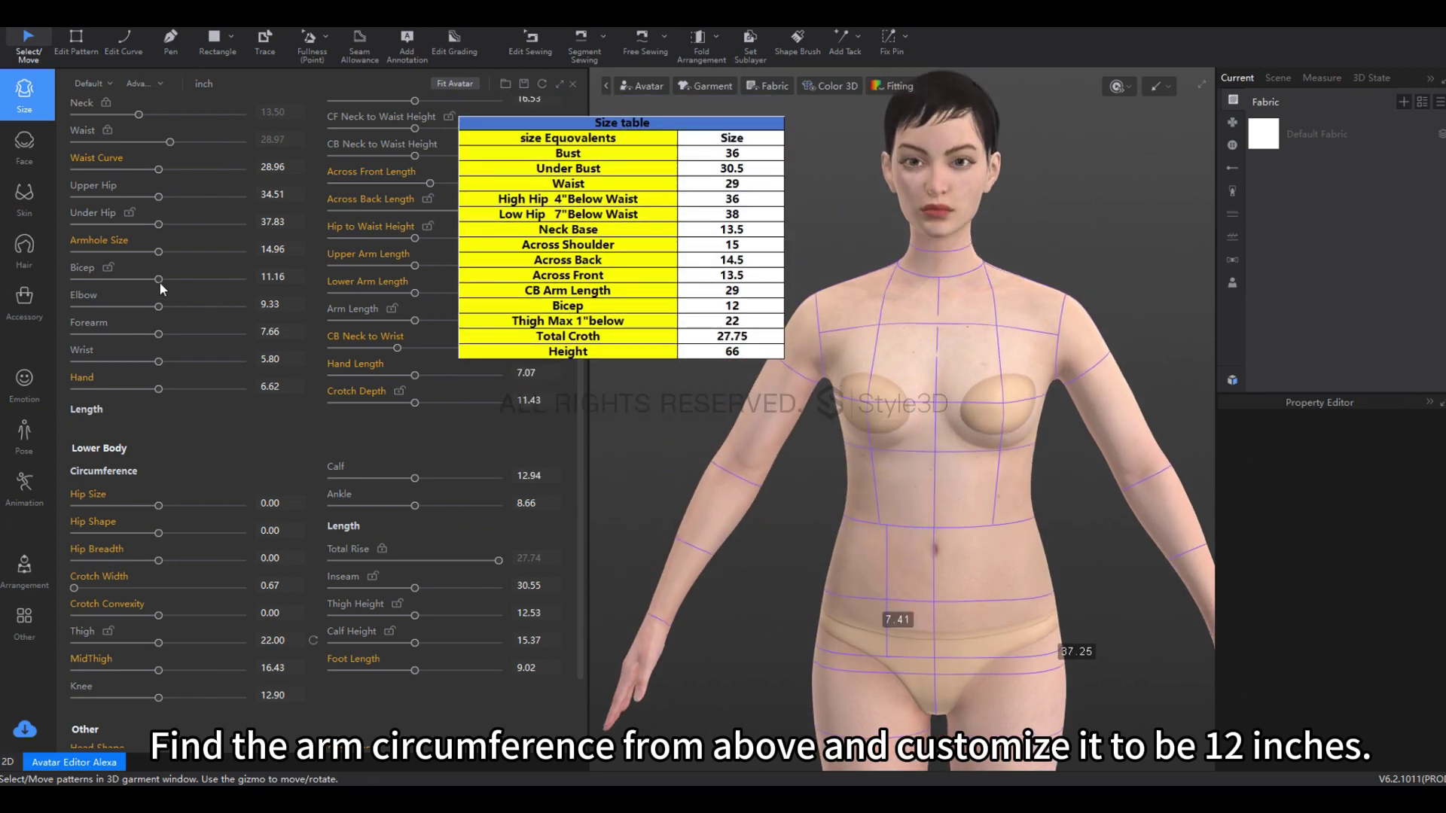
drag(159, 279, 194, 279)
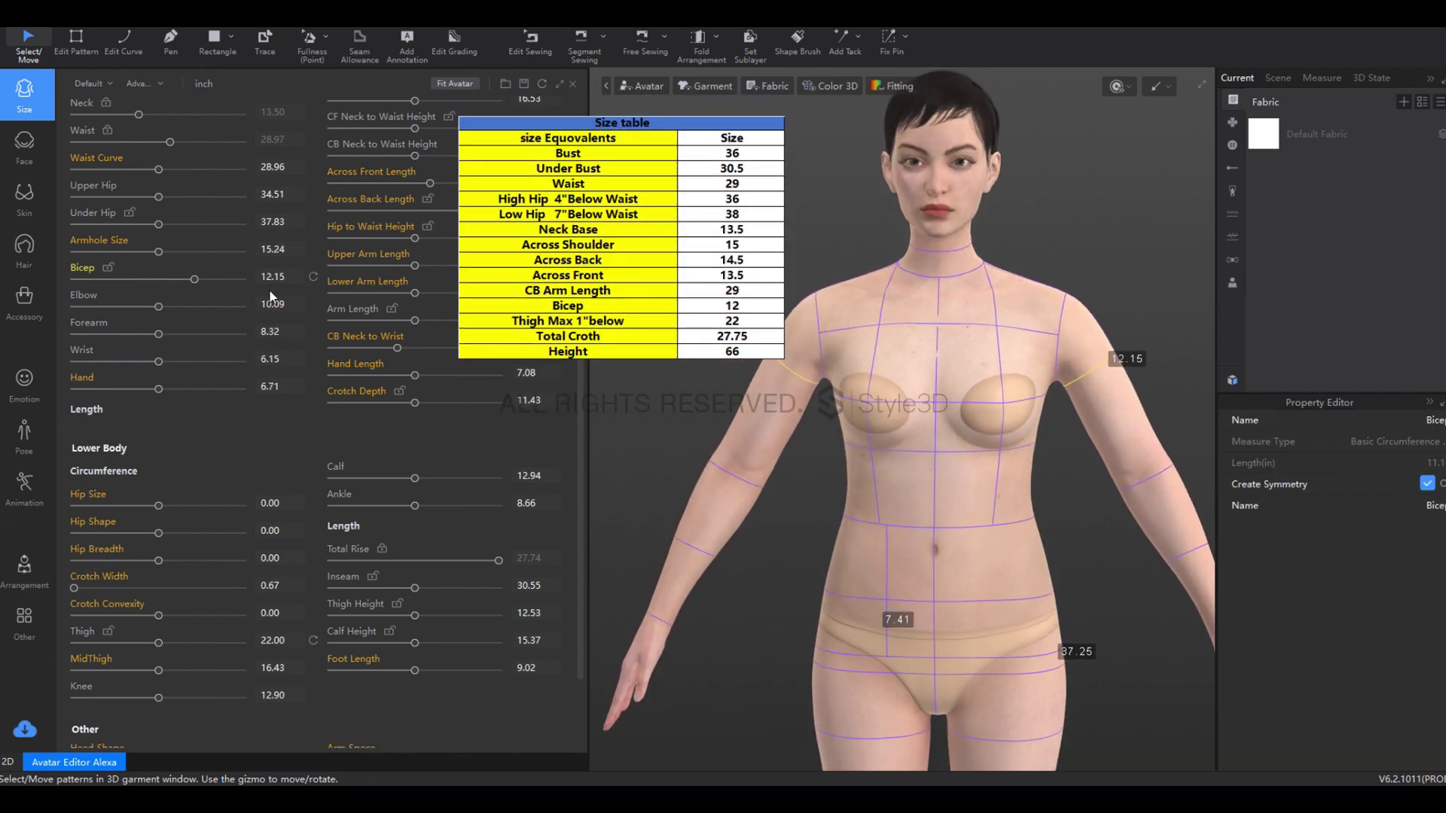
click(313, 276)
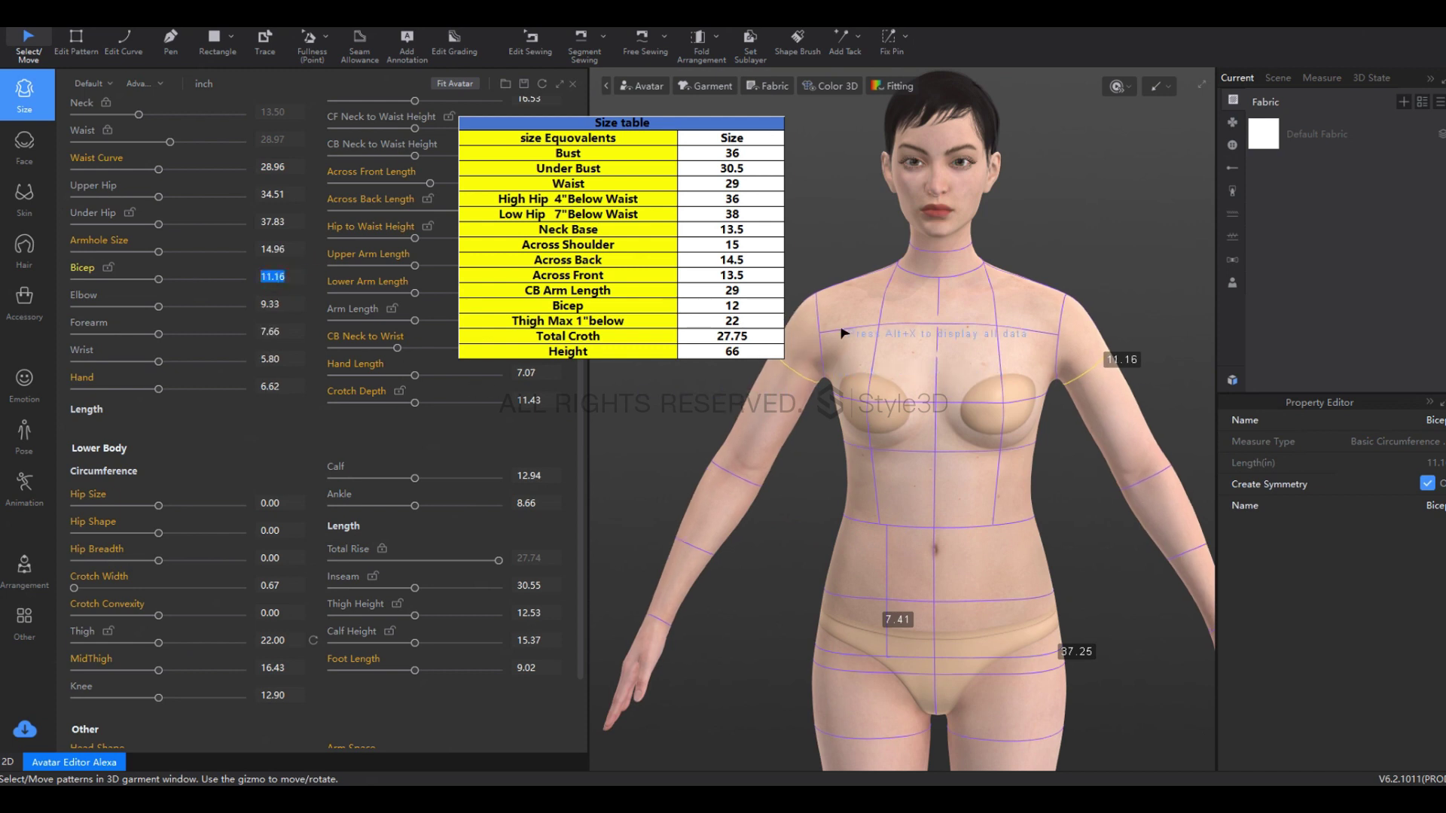
text(12)
key(Return)
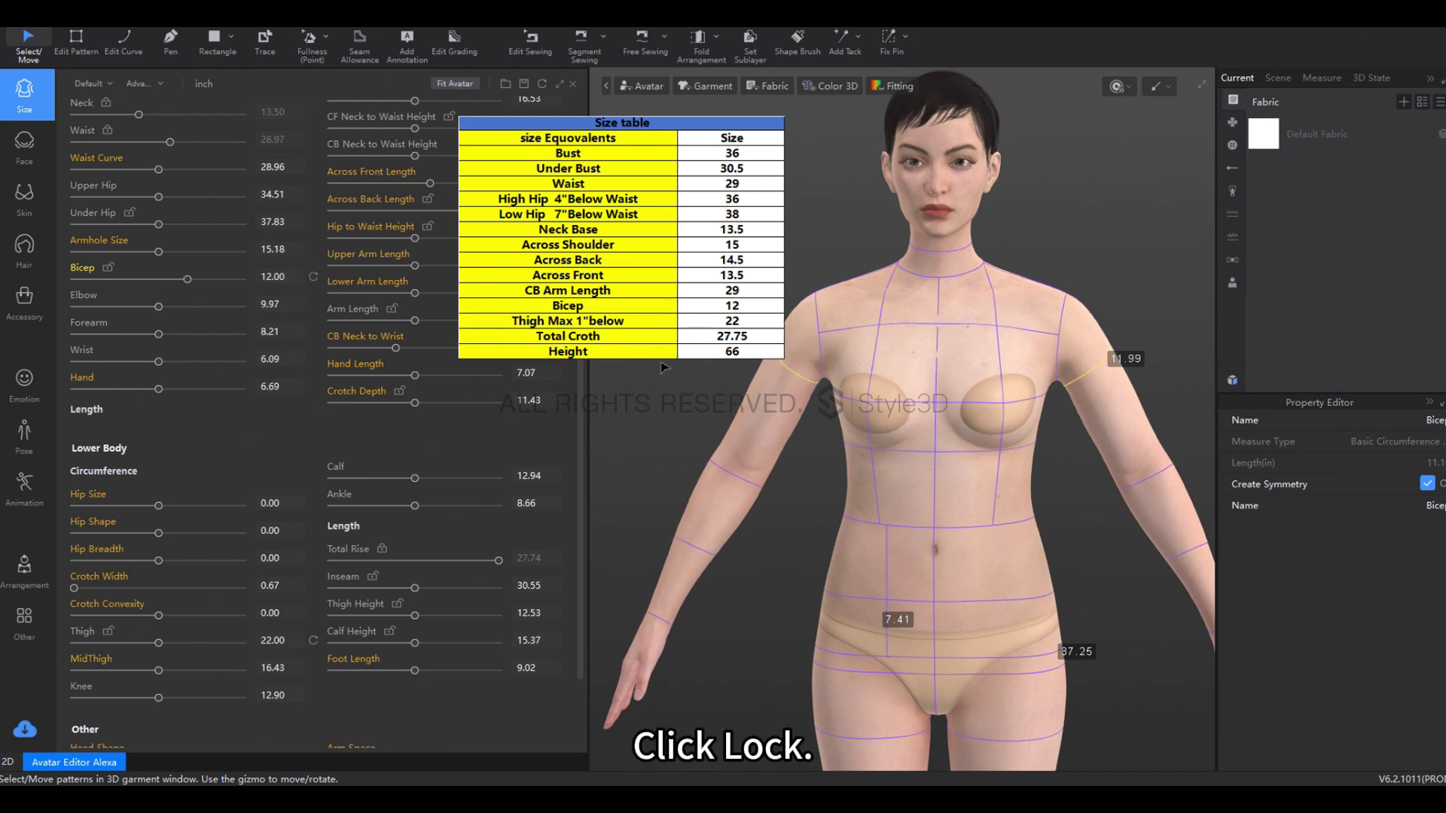
click(108, 267)
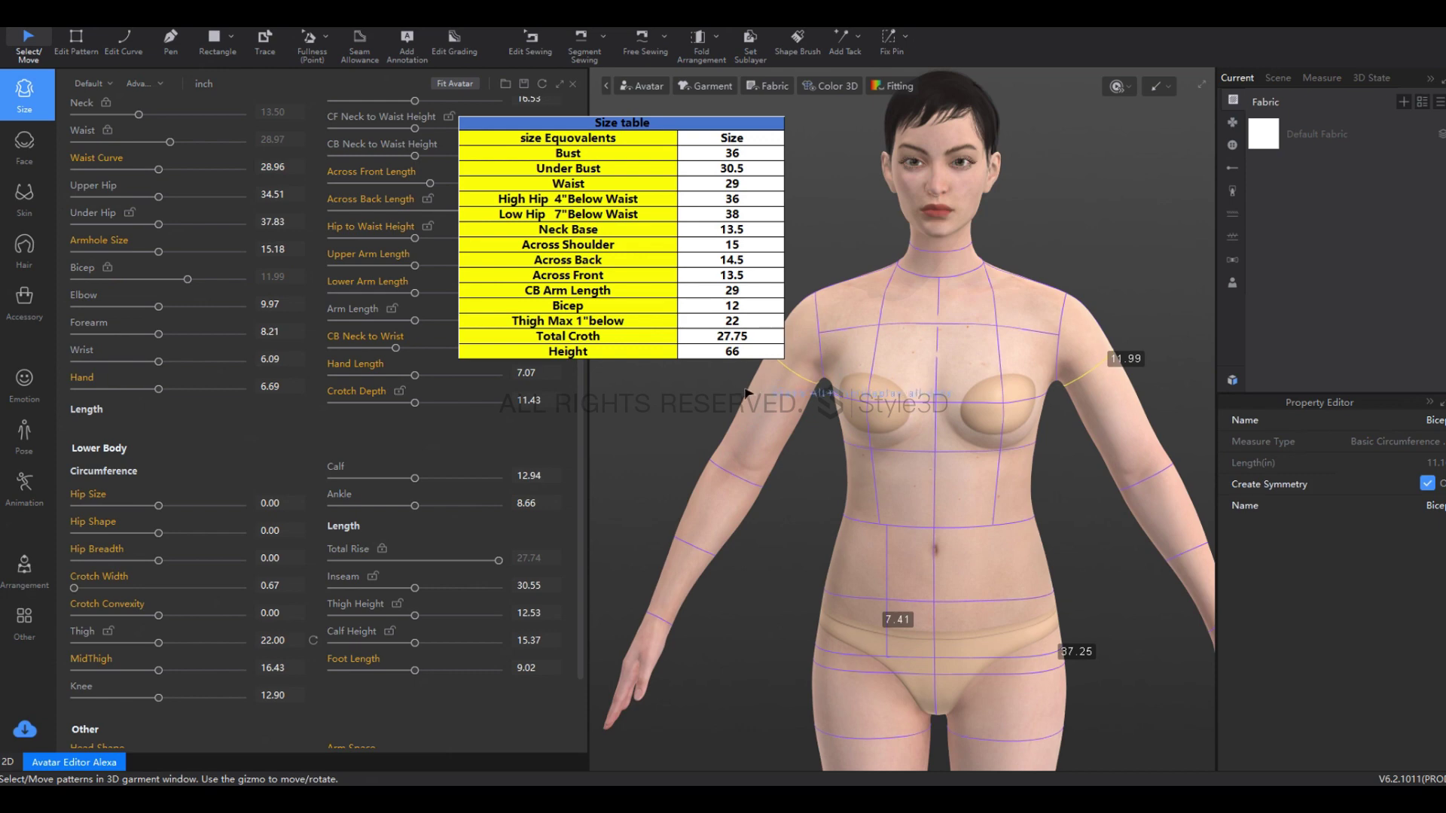
Set the Upper Hip circumference to 36 inches
scroll(753, 399, down, 5)
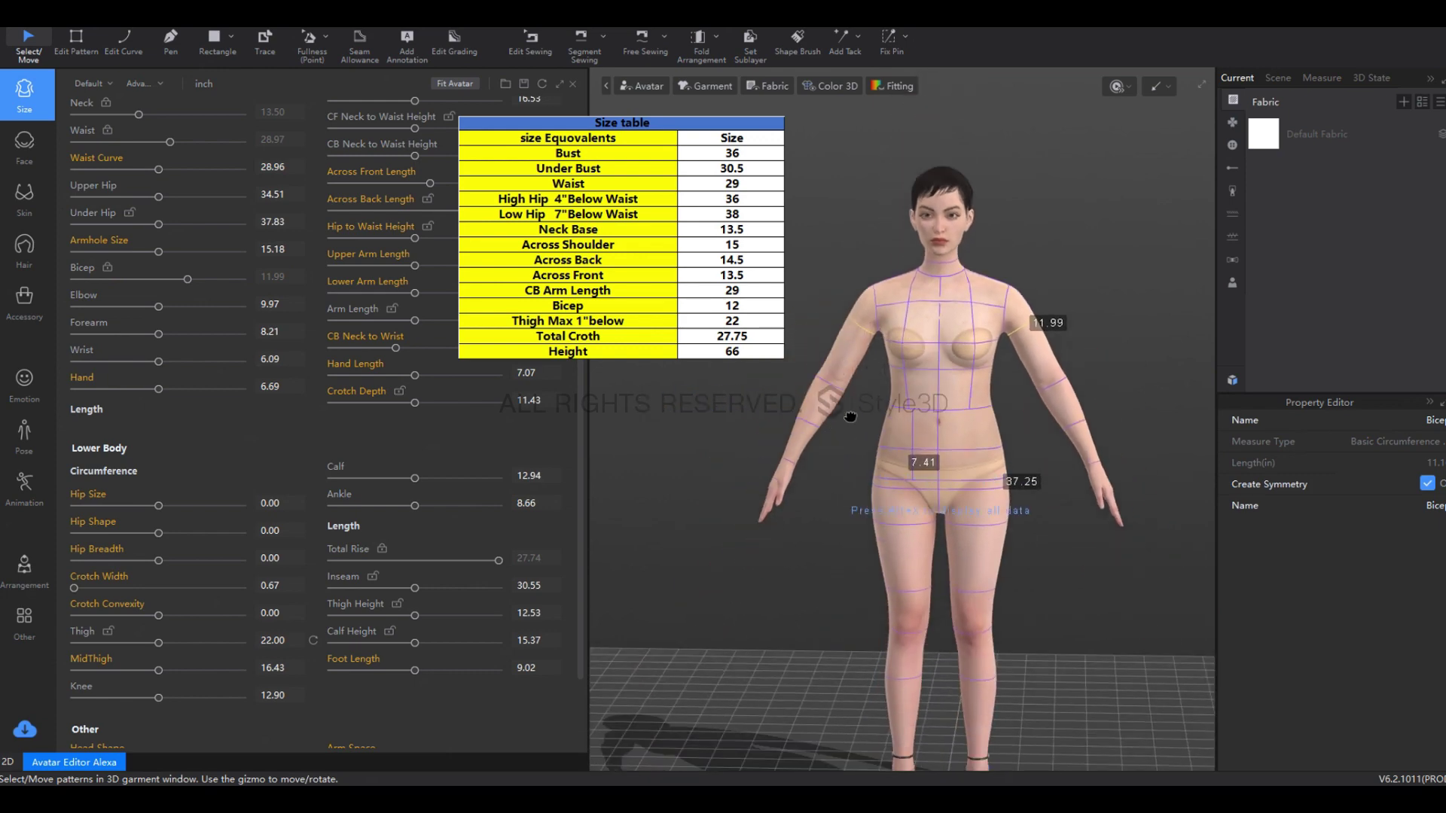
middle_drag(850, 416, 851, 375)
click(817, 529)
scroll(833, 493, up, 3)
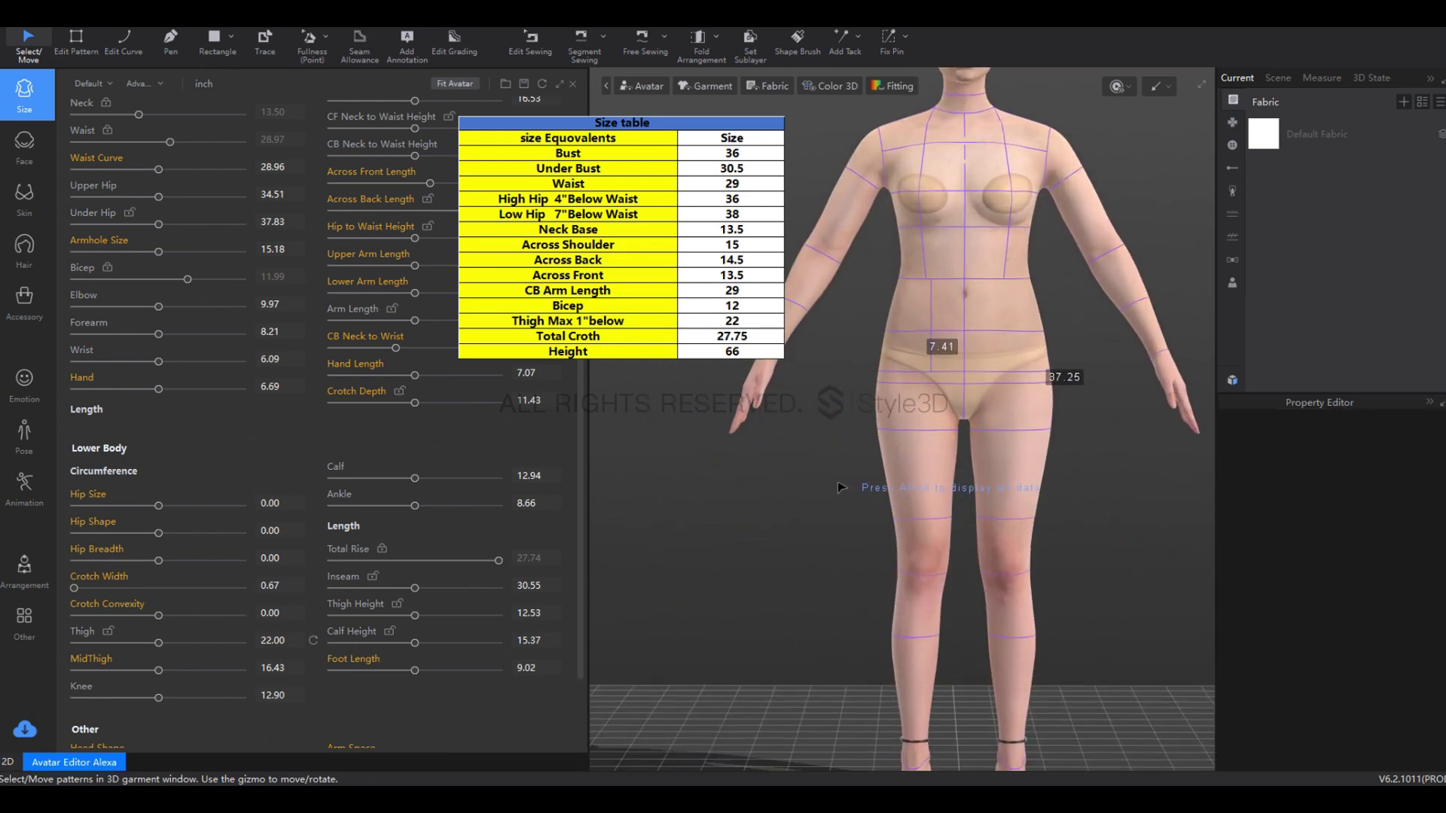
middle_drag(842, 488, 784, 507)
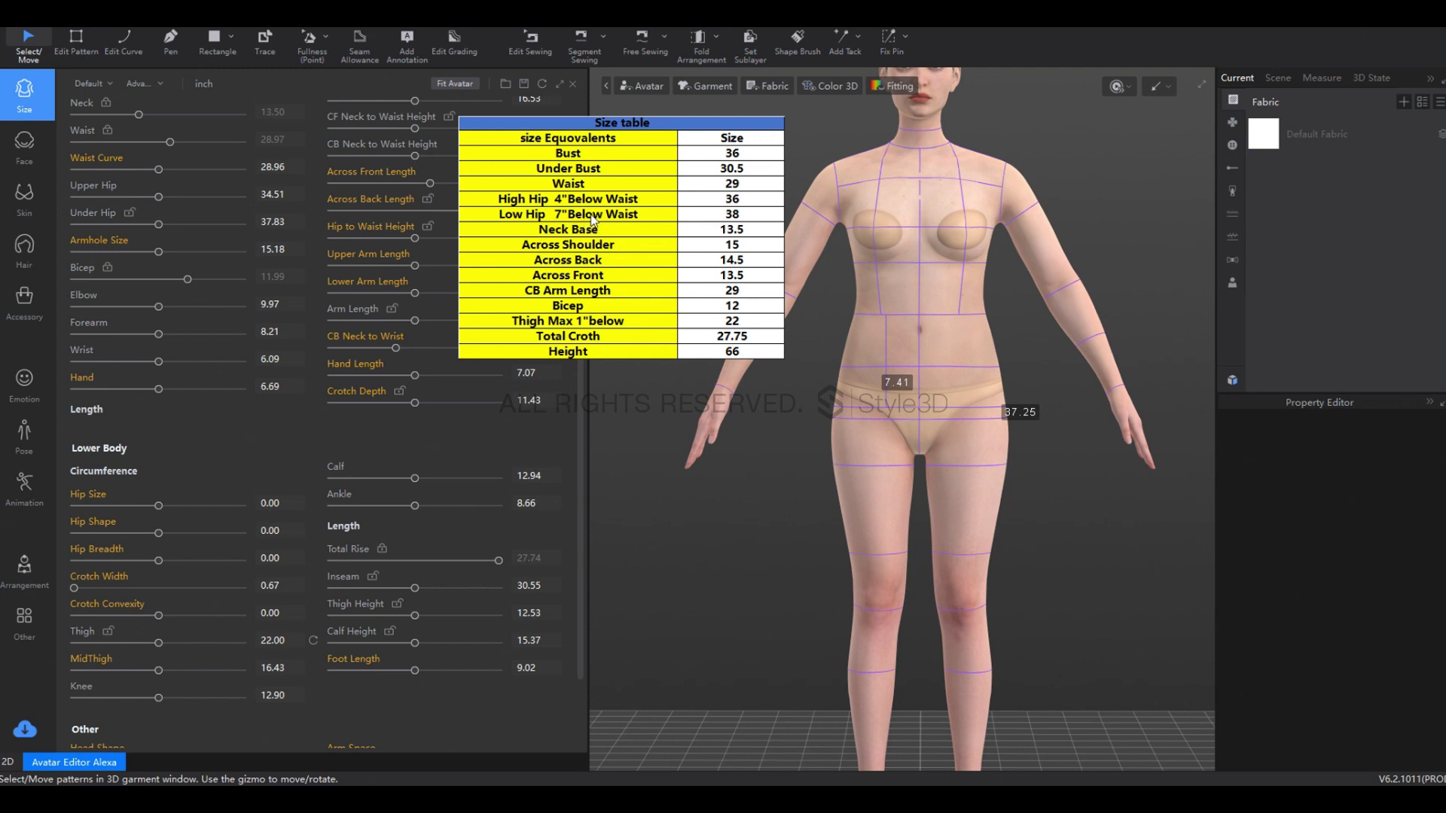
double_click(272, 194)
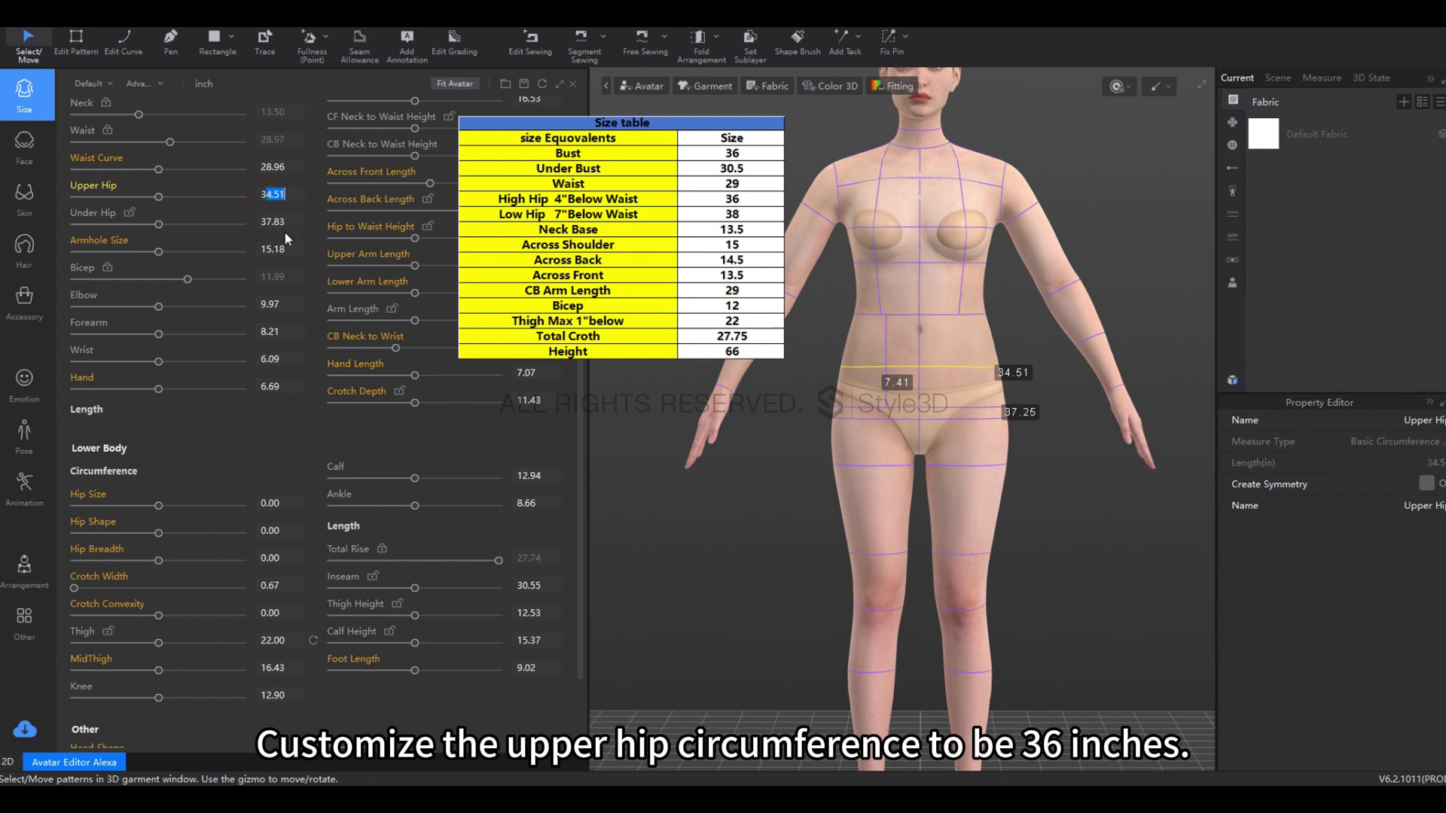
text(36)
key(Return)
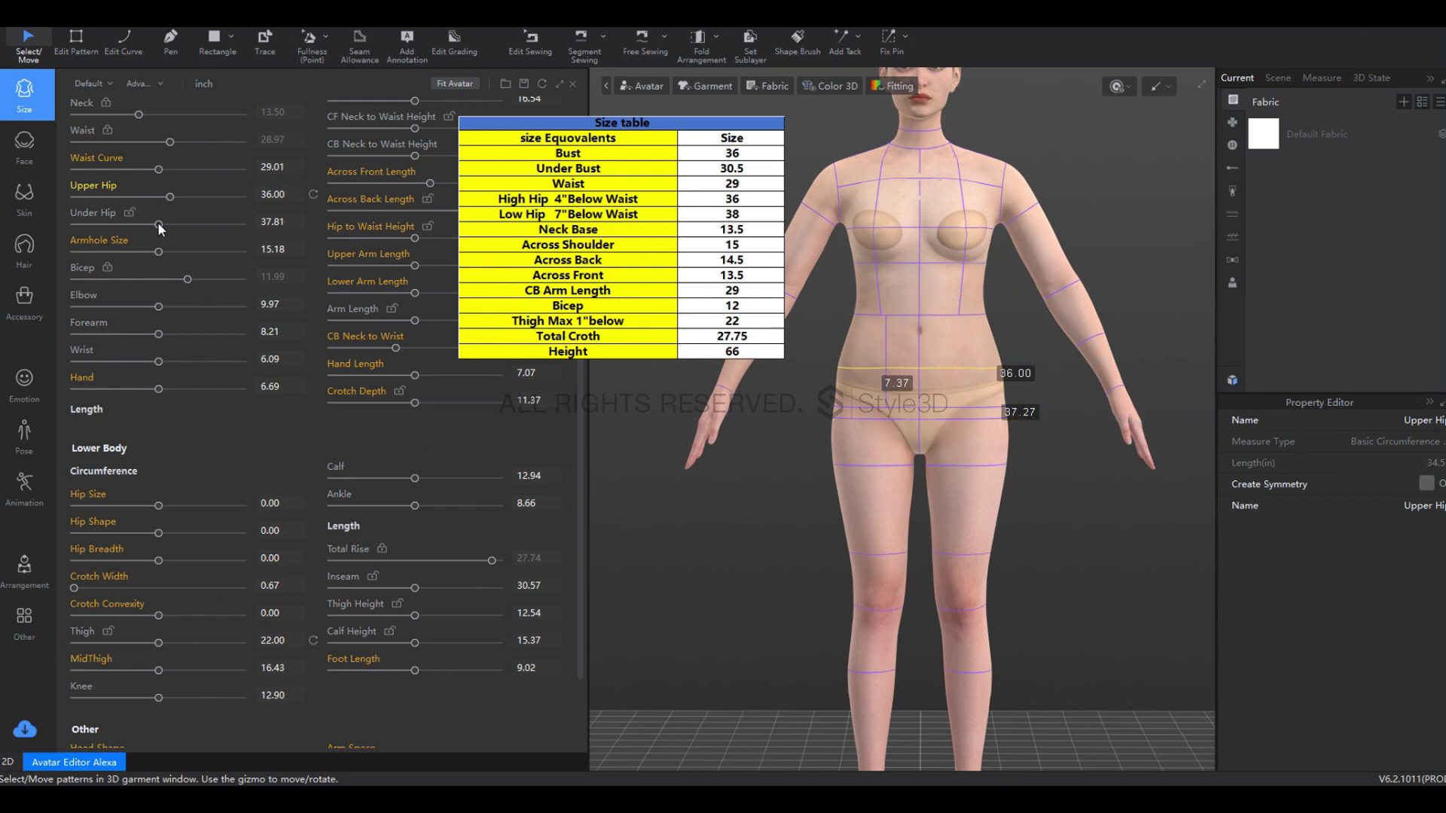
Reset the Upper Hip circumference to its default and adjust the Under Hip circumference to about 38.52 inches
drag(159, 224, 166, 224)
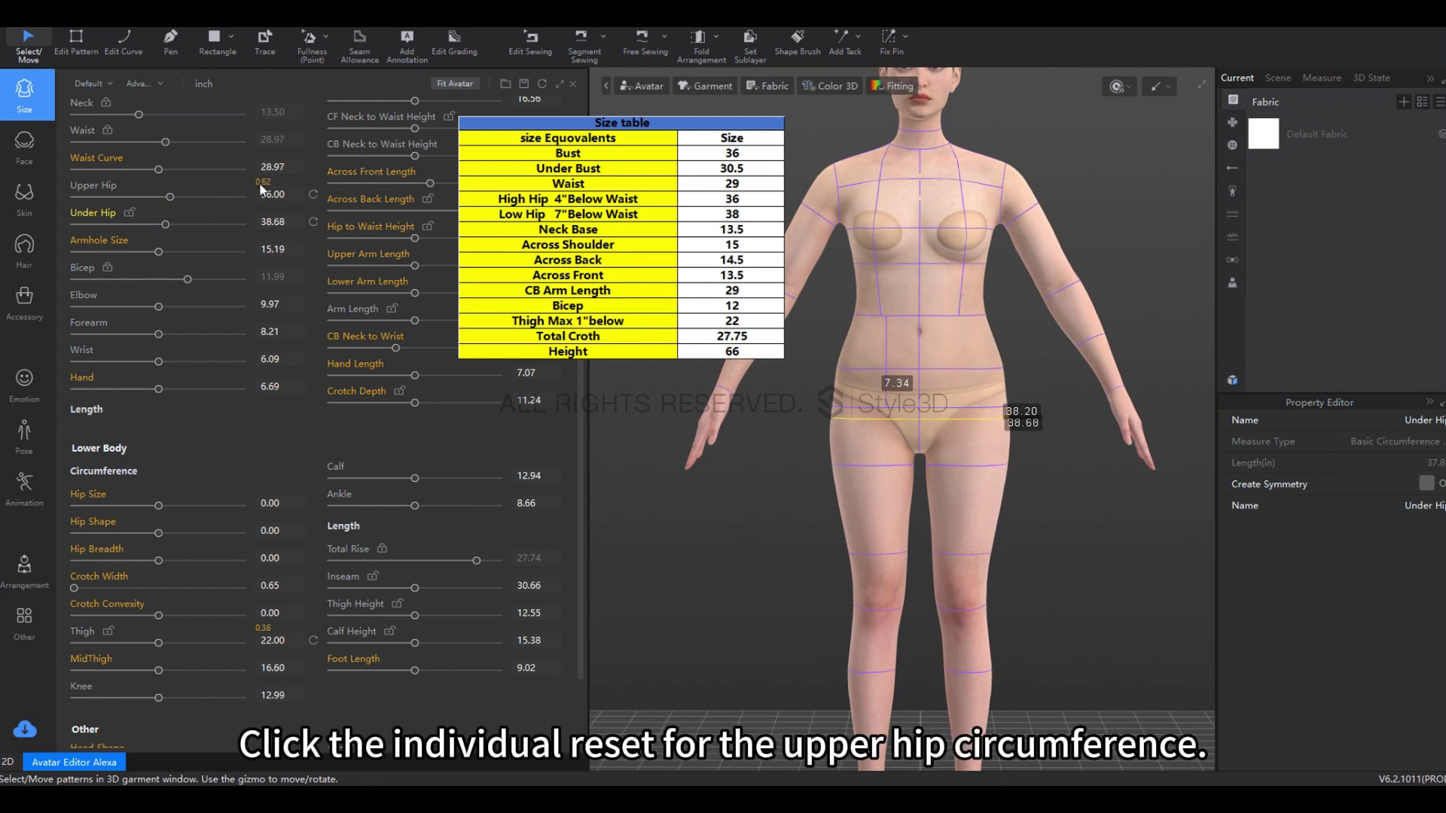
double_click(183, 200)
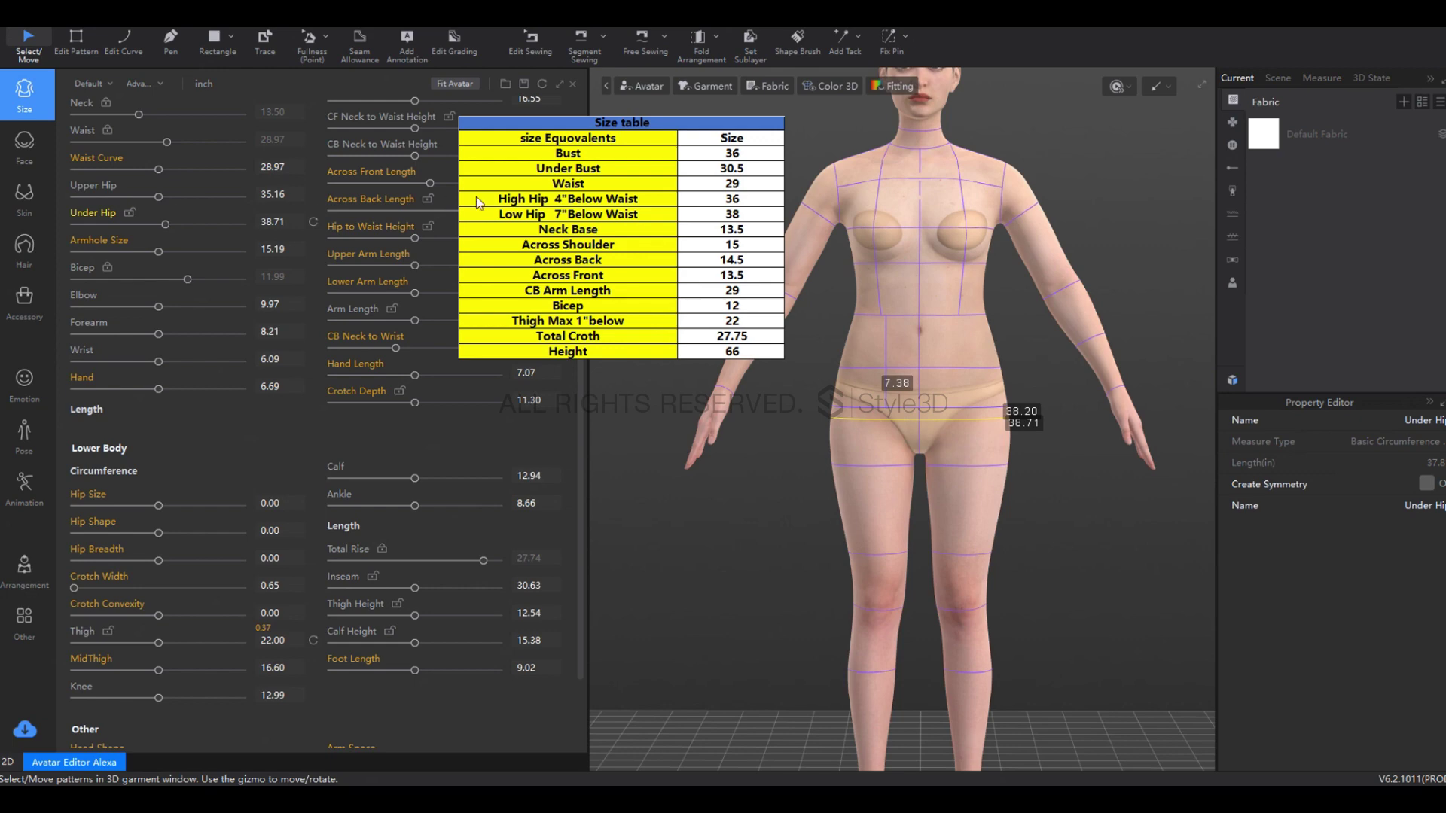
scroll(1028, 414, up, 5)
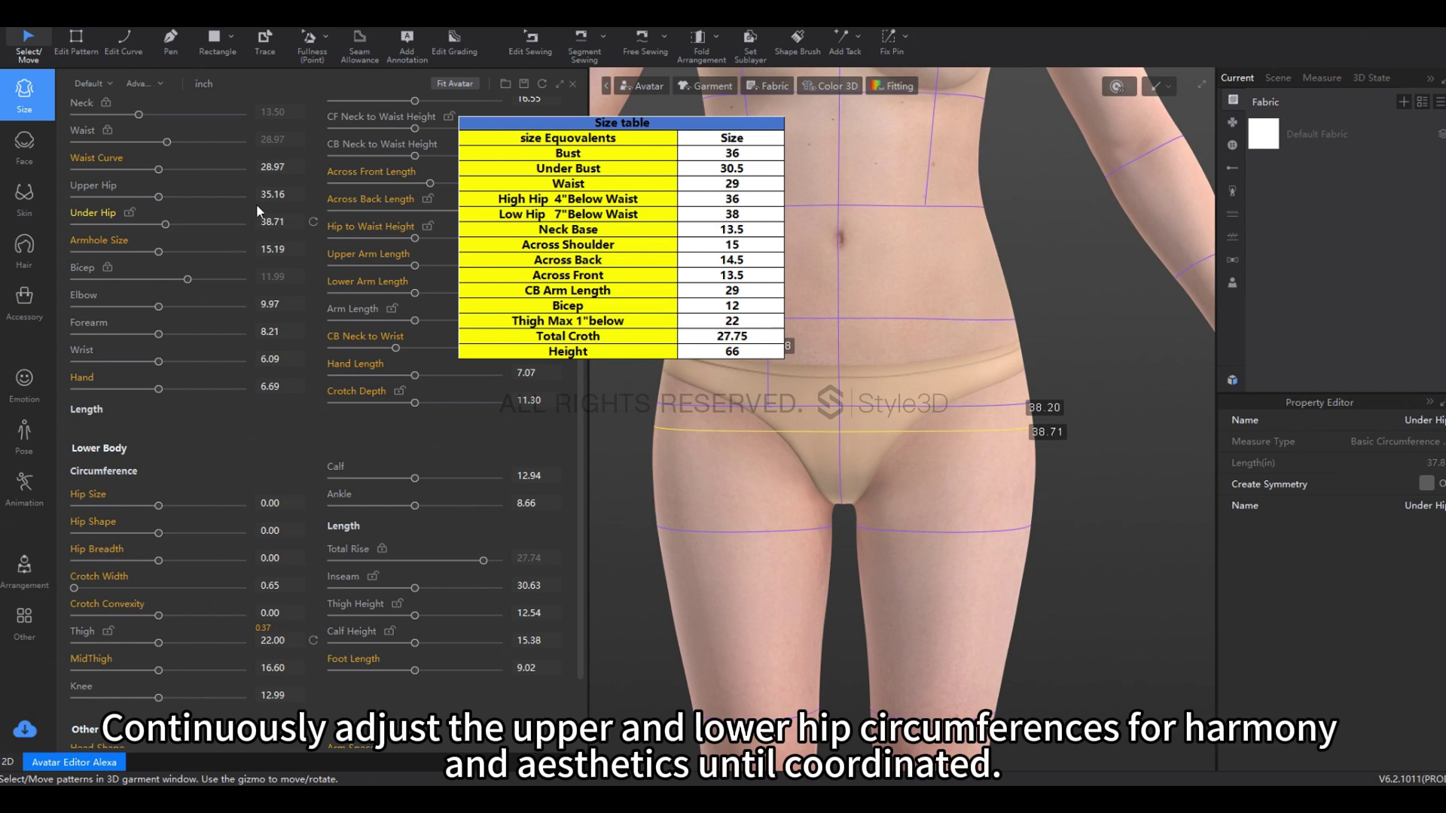
drag(166, 224, 163, 225)
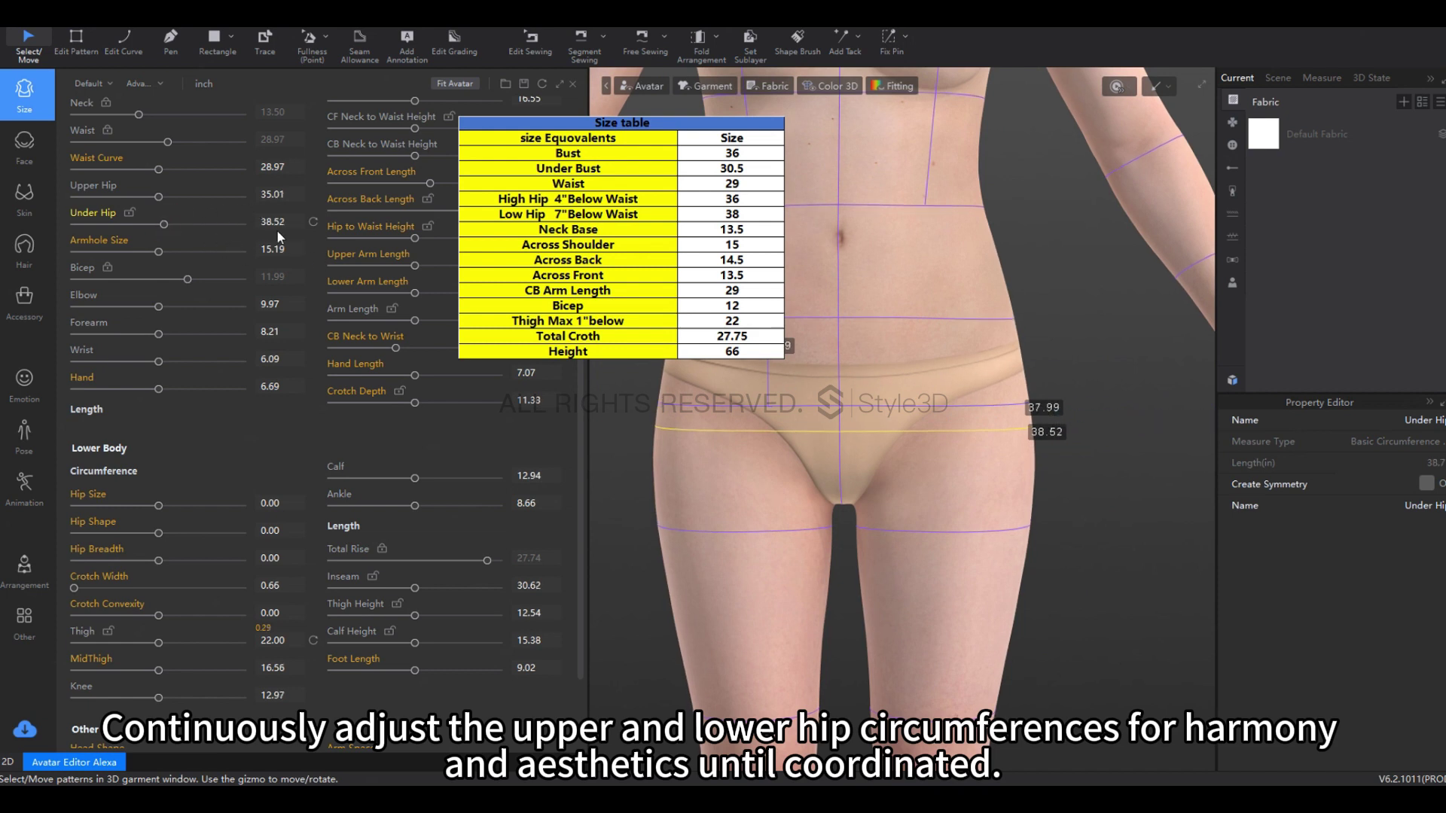
Set the Upper Hip circumference back to 36 inches to match the high hip size in the chart
double_click(274, 195)
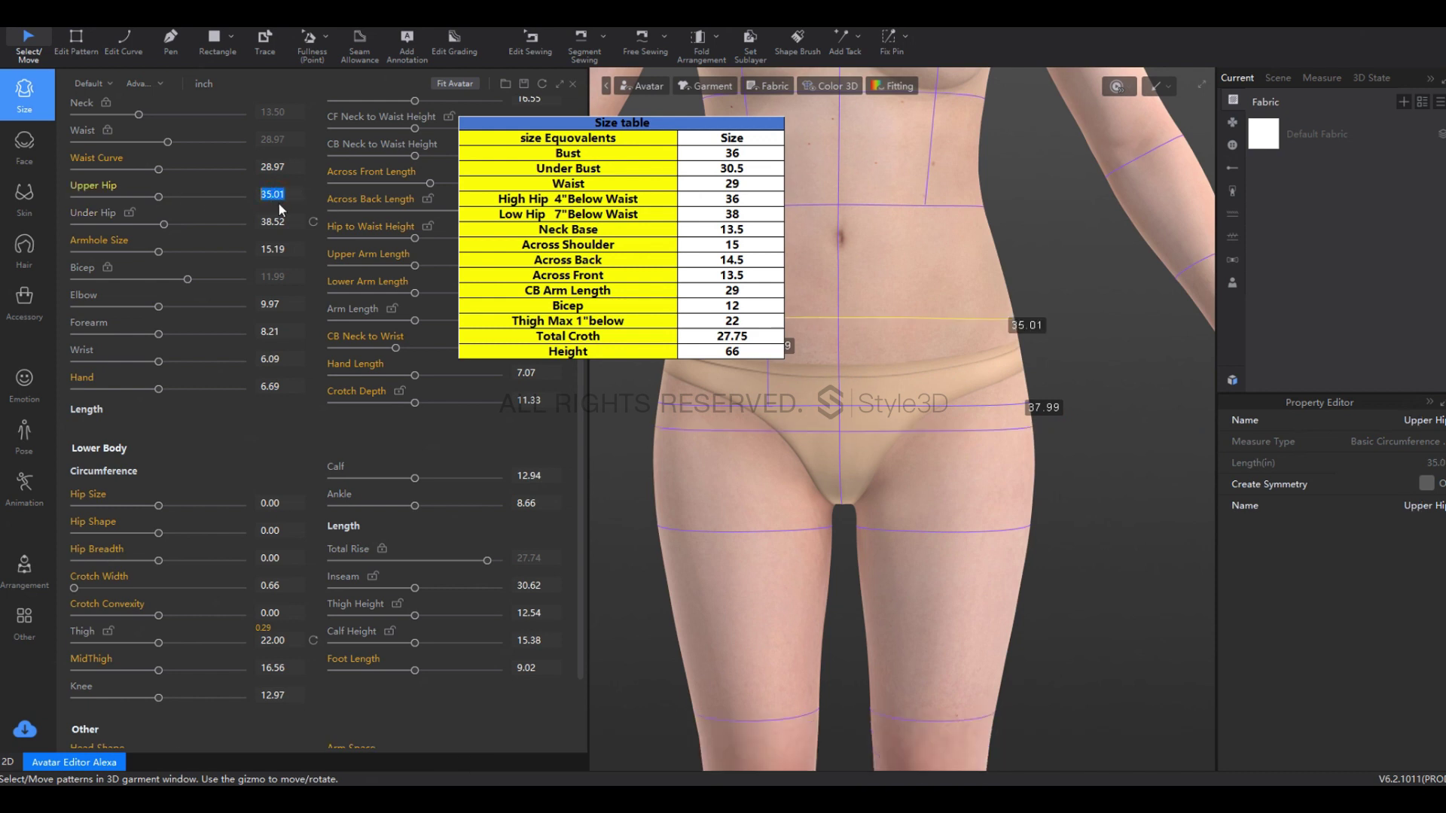
text(36)
key(Return)
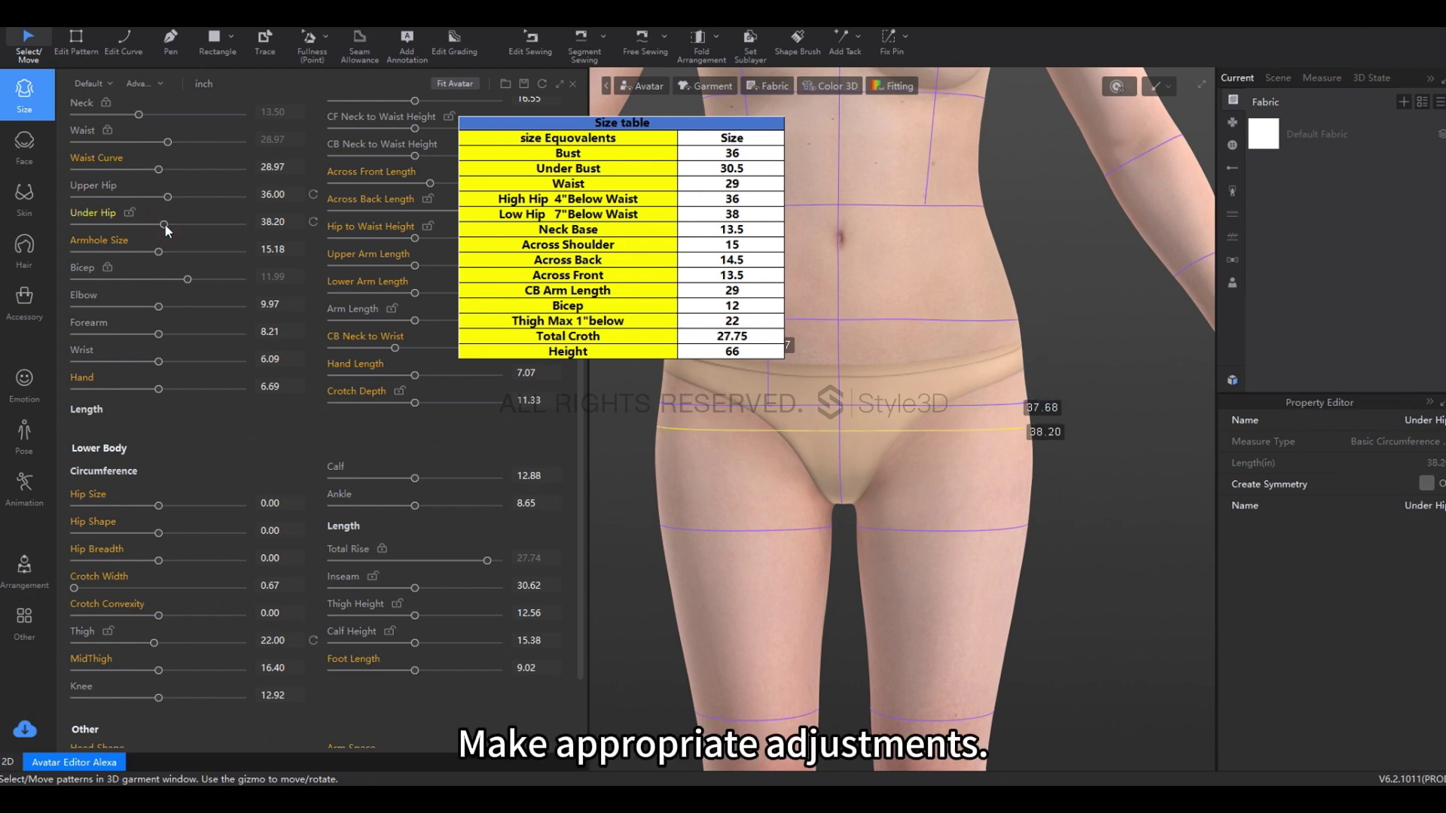
Fine-tune the Under Hip circumference to about 38.49 inches and the Upper Hip circumference to about 36.07 inches
drag(164, 223, 167, 223)
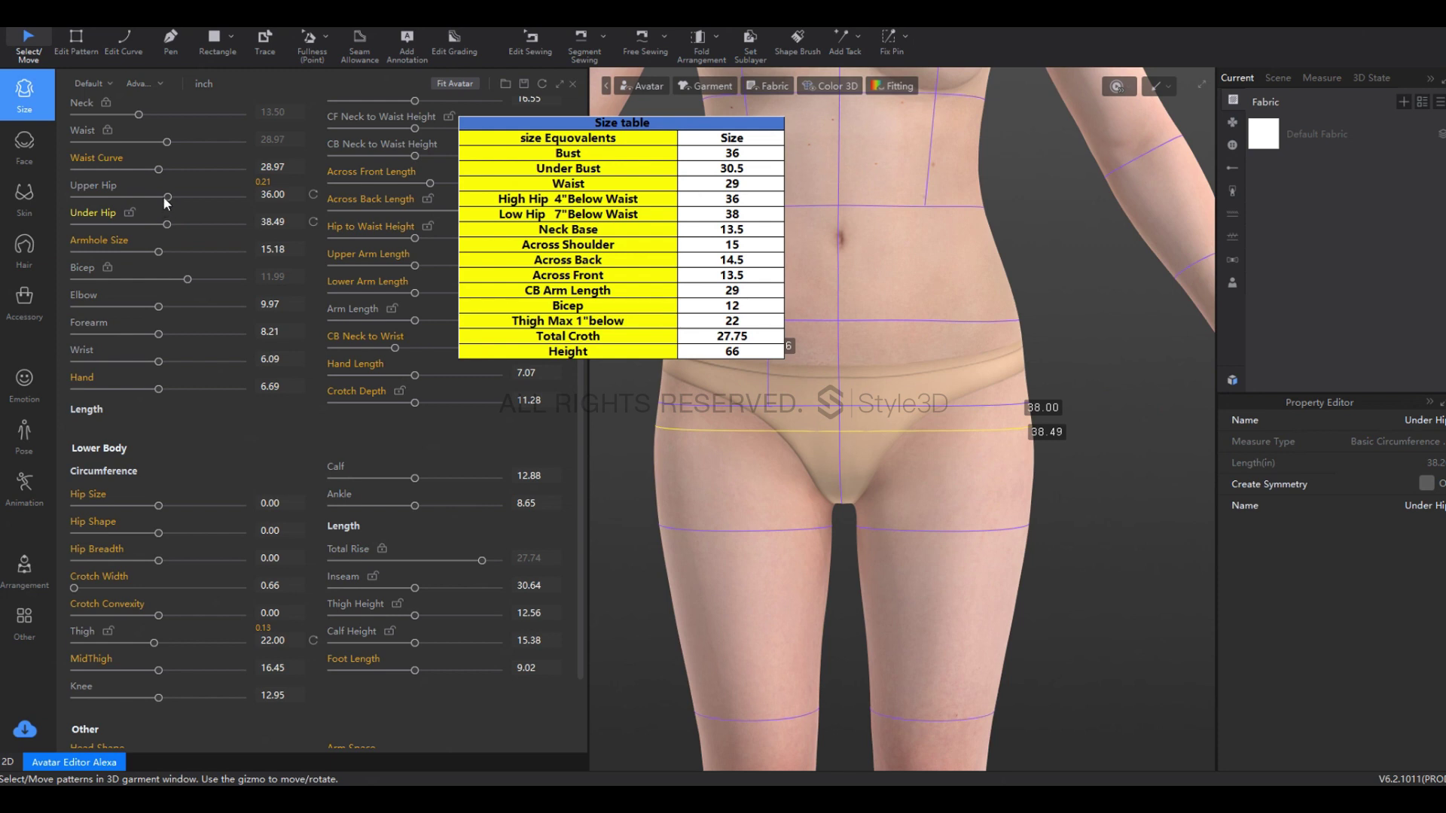
click(167, 198)
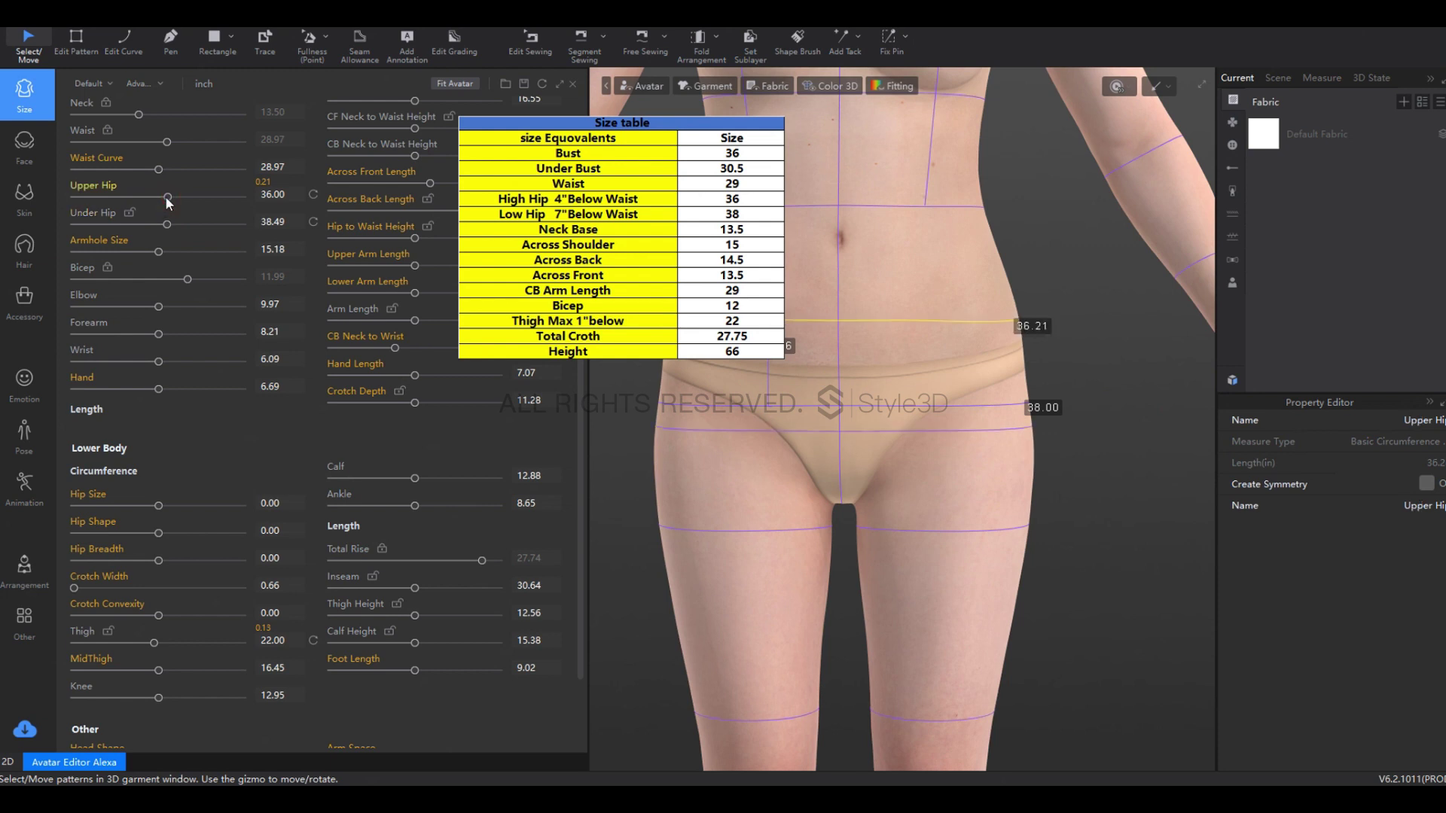
drag(164, 196, 163, 195)
click(1083, 364)
Select the avatar, change its pose to I, and clear the selection to check the whole figure
scroll(1082, 364, down, 6)
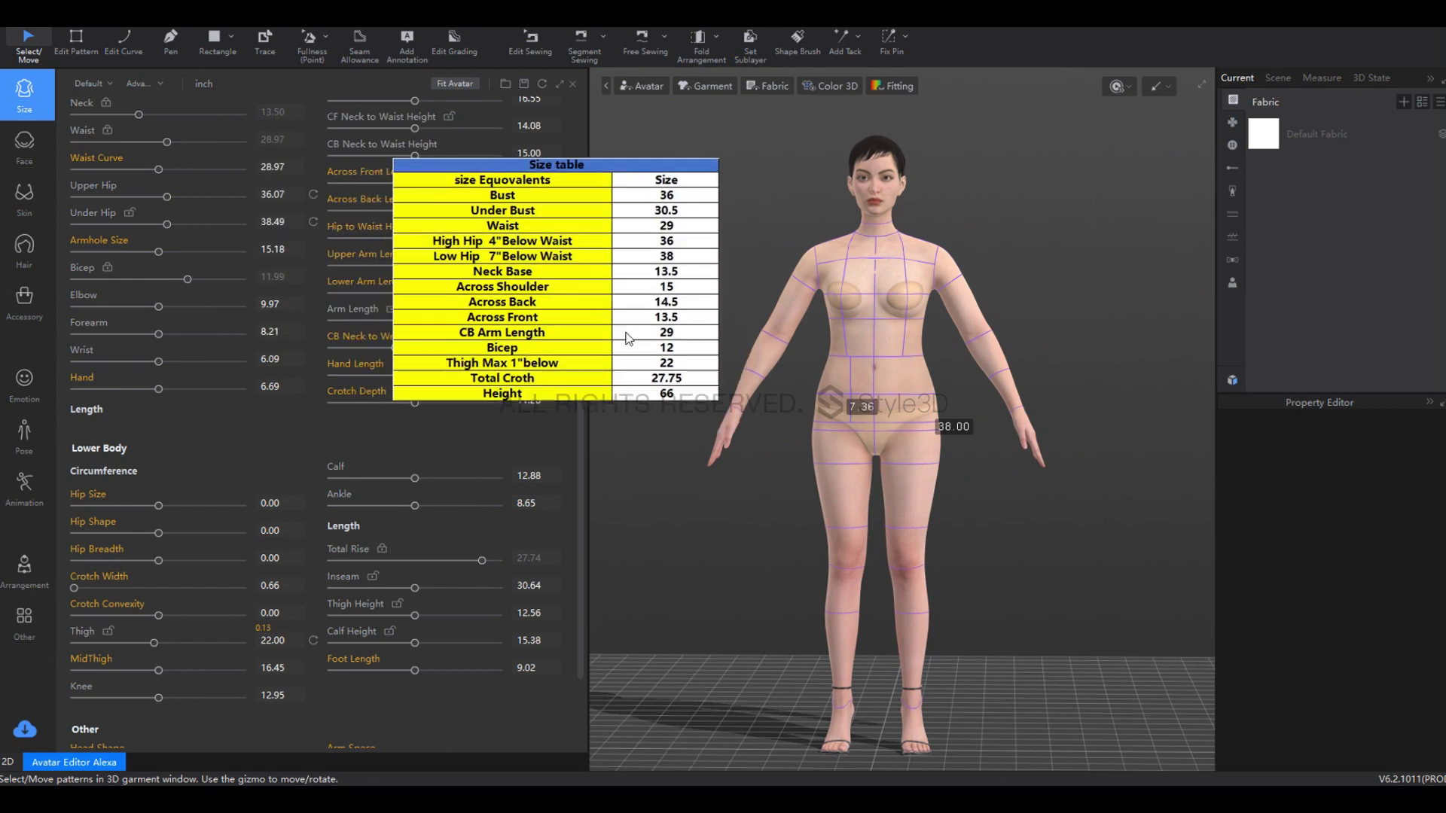
scroll(935, 301, up, 4)
scroll(796, 387, down, 4)
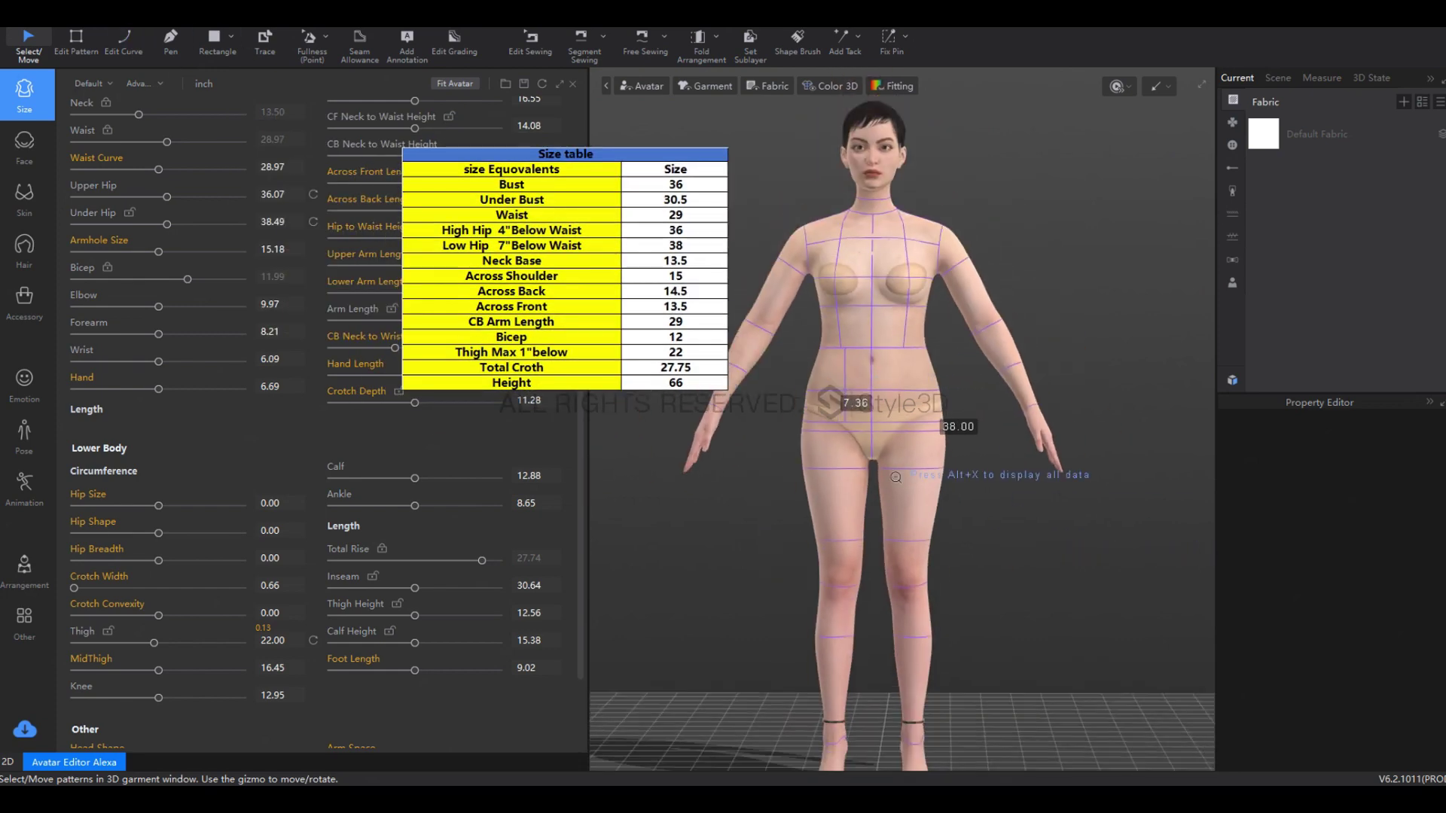
scroll(797, 387, down, 2)
click(855, 377)
scroll(855, 377, up, 3)
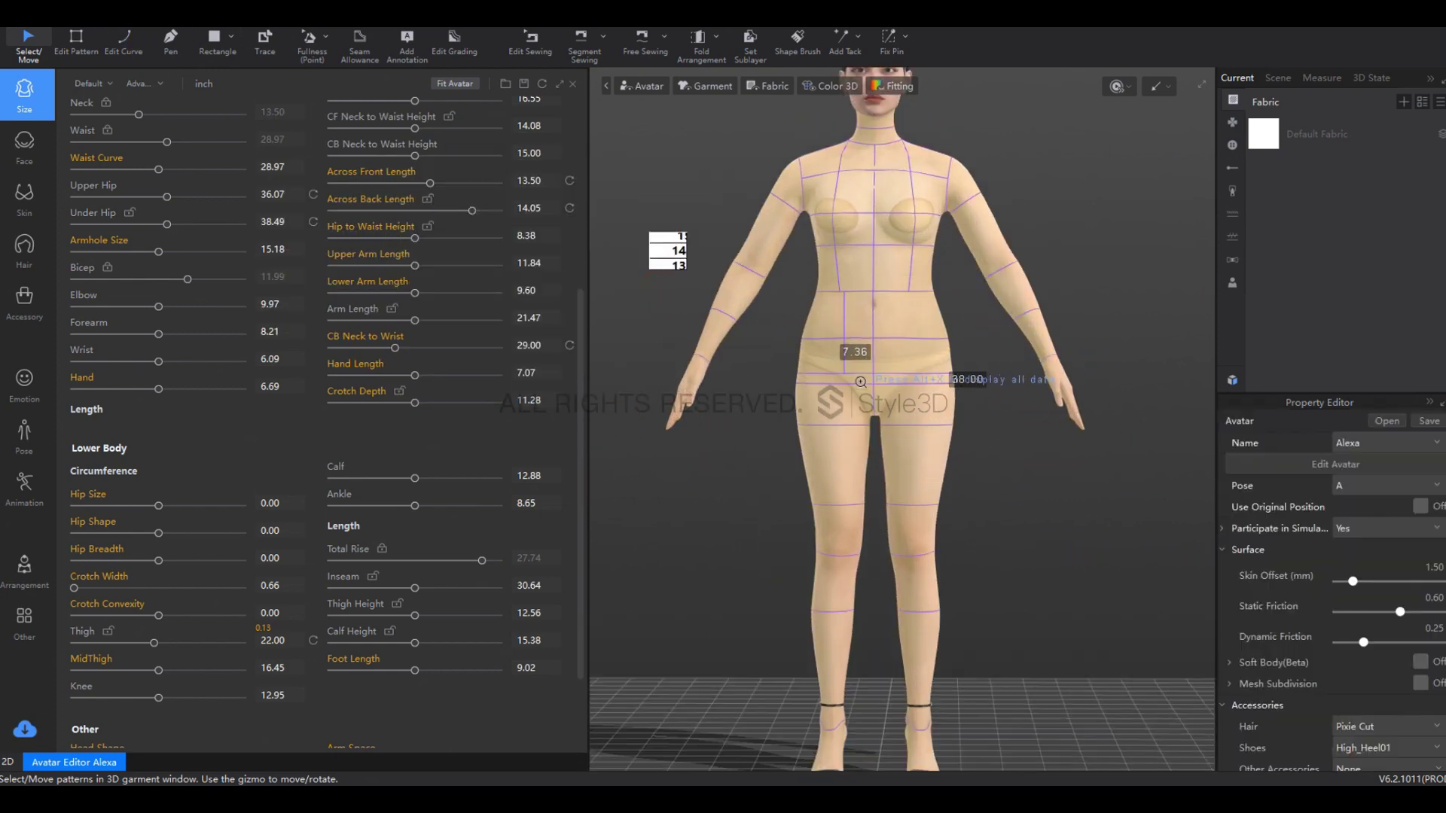
middle_drag(892, 378, 894, 413)
click(1378, 486)
click(1347, 514)
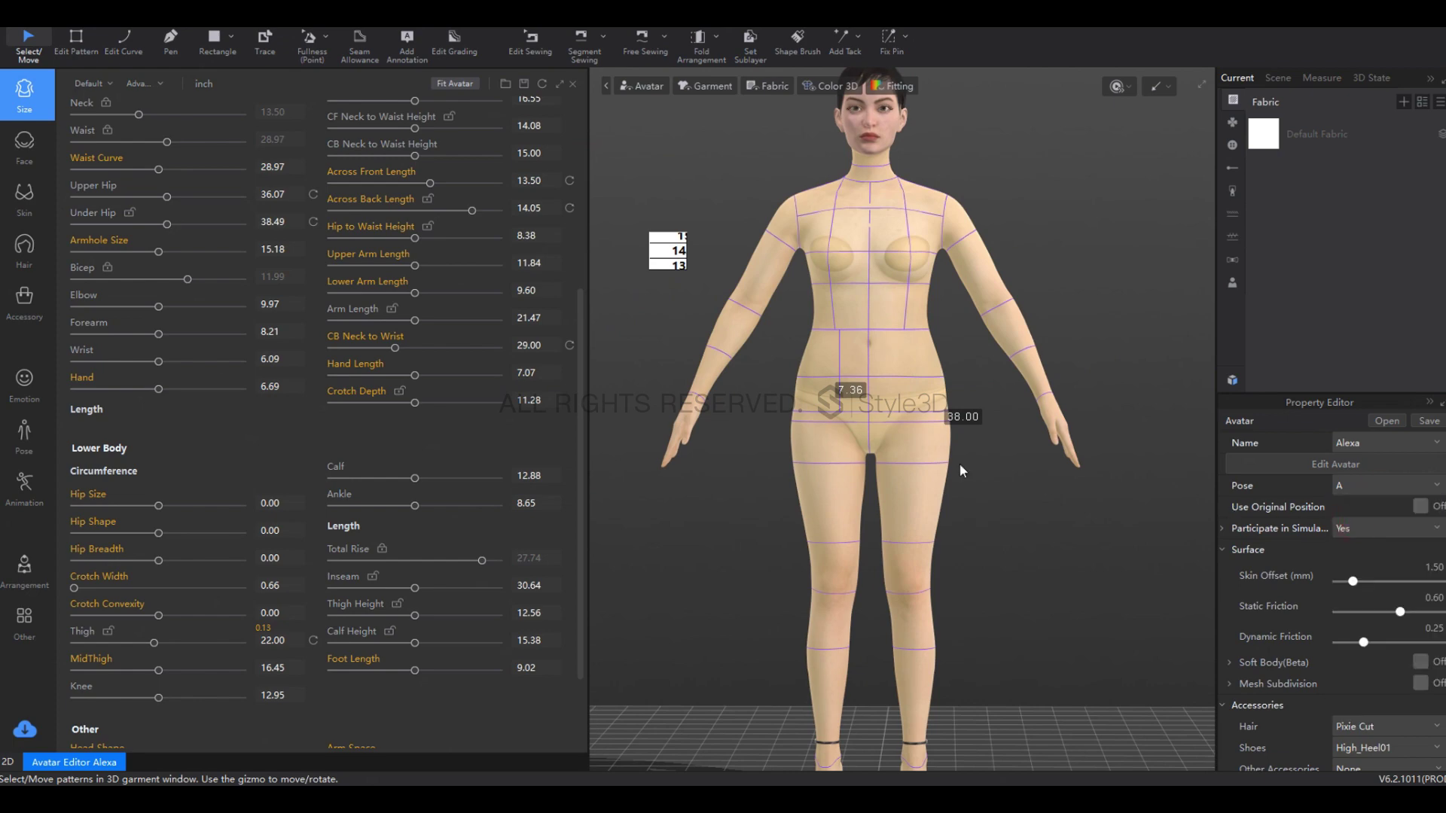
right_drag(1011, 499, 1069, 525)
scroll(1047, 506, down, 1)
click(1047, 512)
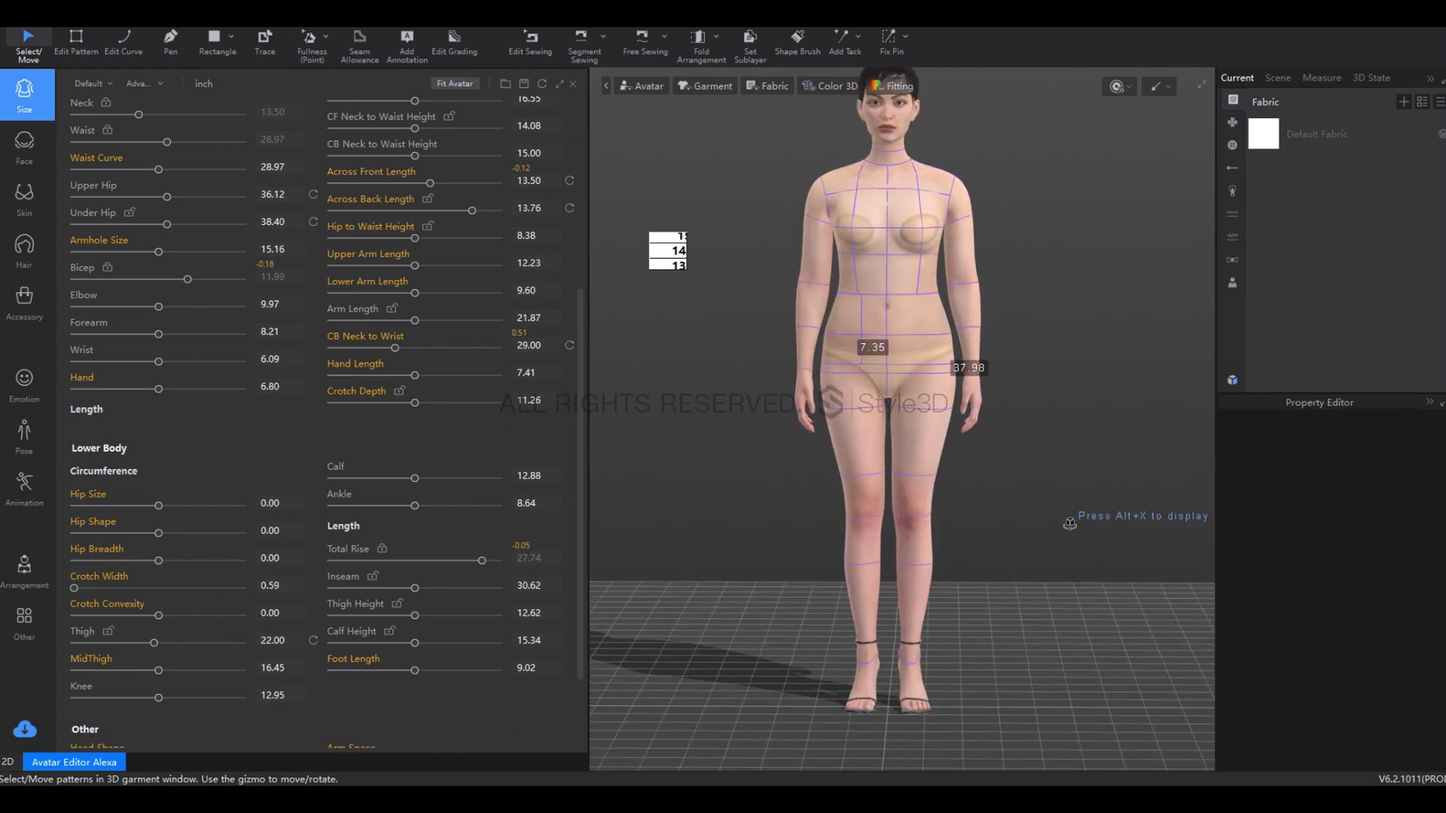
Select the avatar again, return its pose to A, and clear the selection
middle_drag(1012, 465, 1019, 529)
scroll(931, 457, down, 1)
click(931, 457)
click(1361, 488)
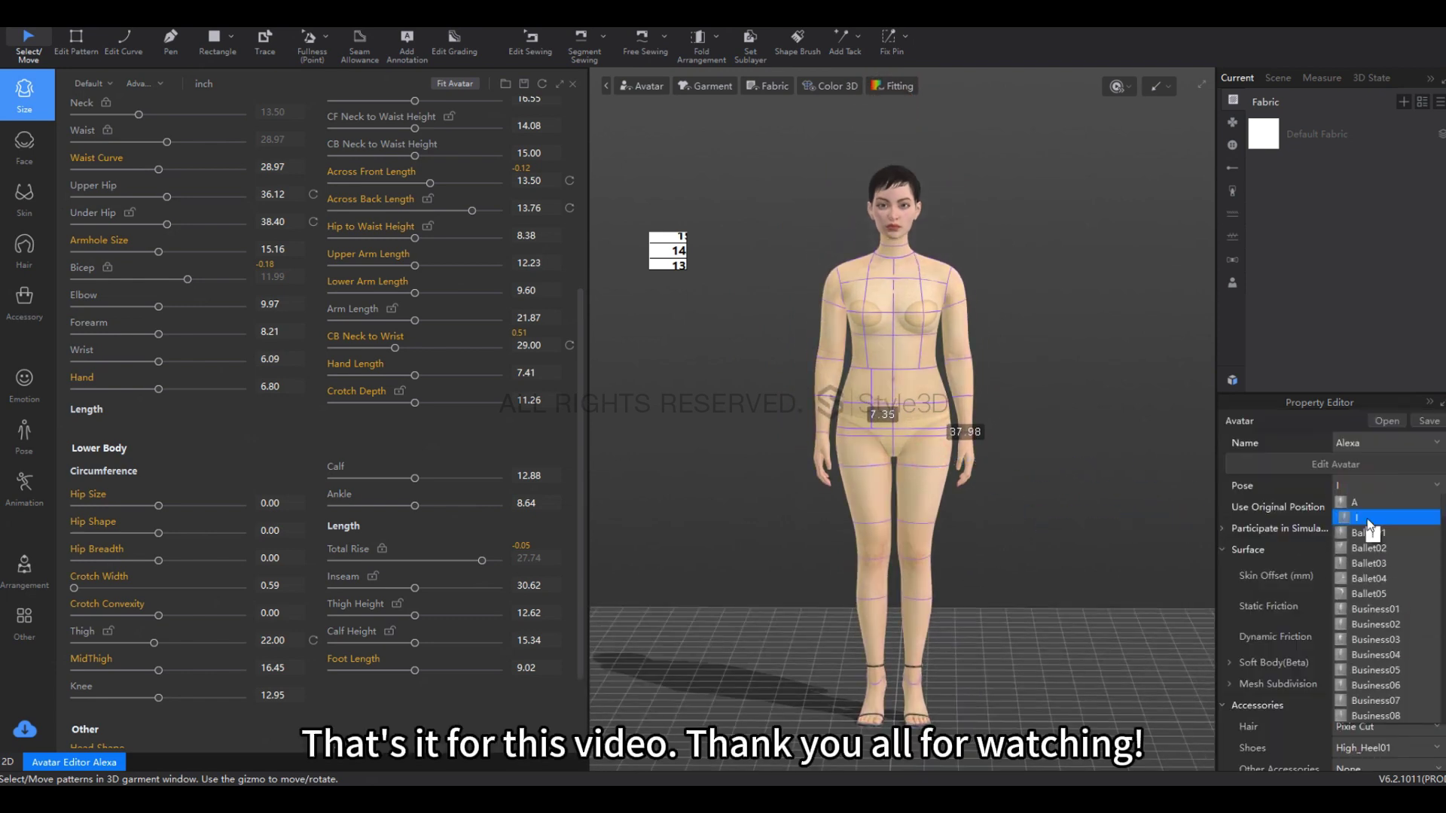
click(1369, 502)
click(1039, 552)
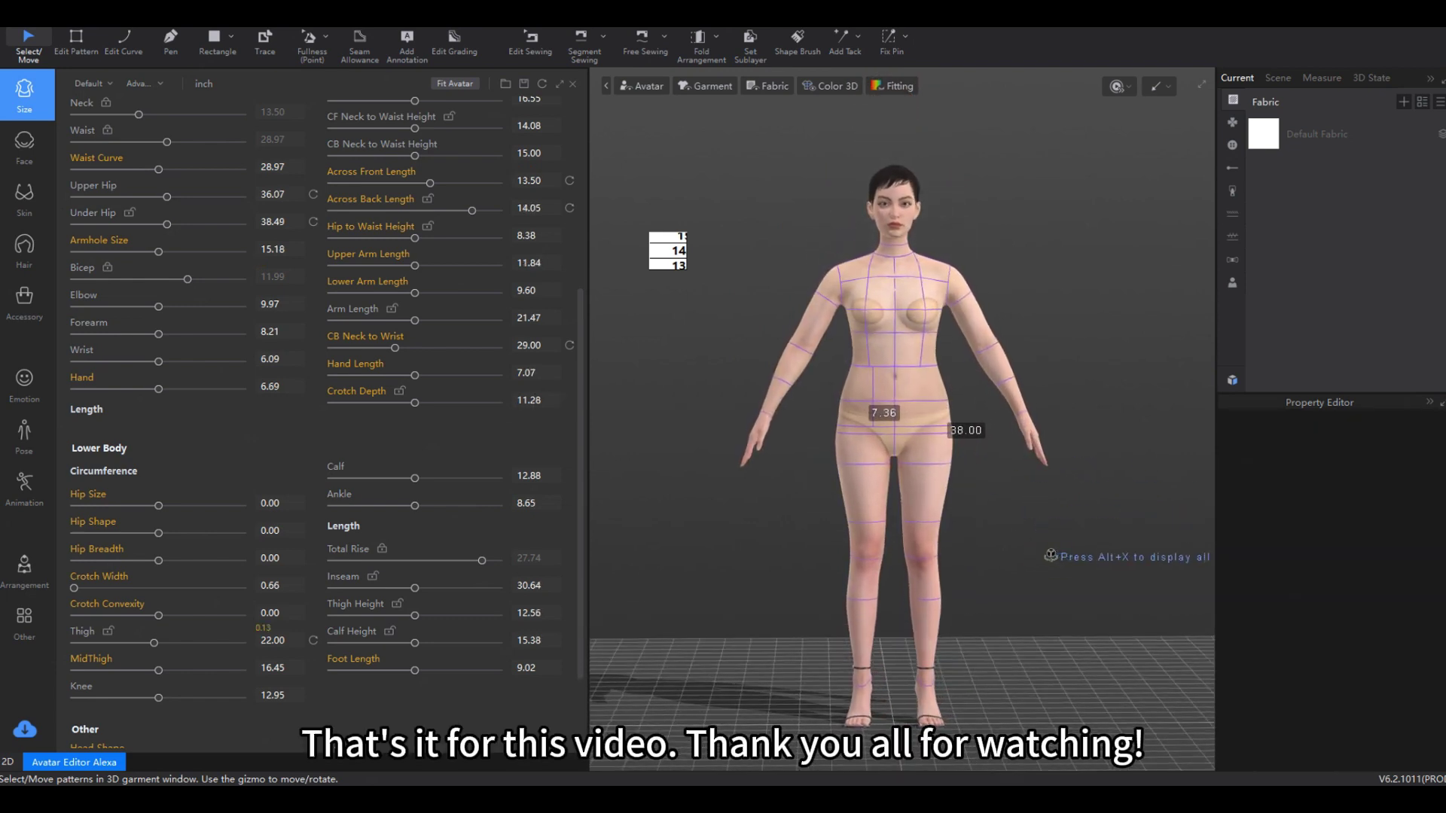